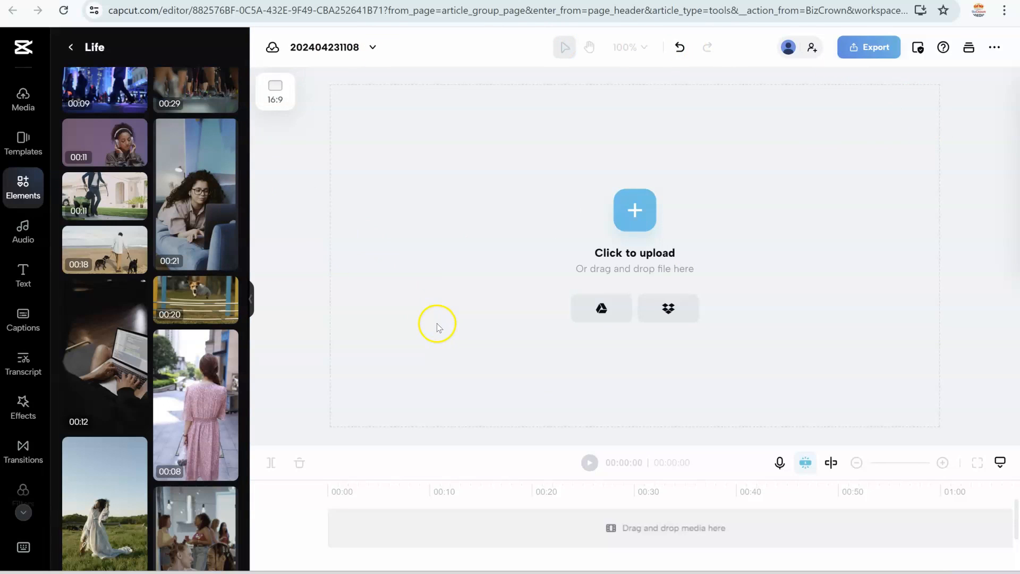
Step: Add the 34-second stock clip of two women picnicking from the Life collection to the timeline
scroll(158, 330, "down", 4)
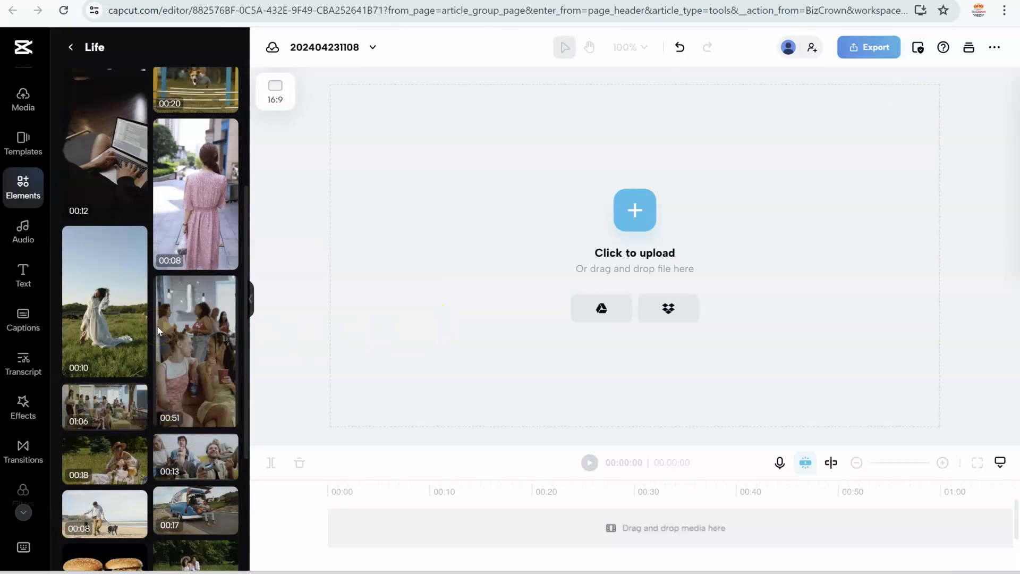
scroll(157, 330, "down", 3)
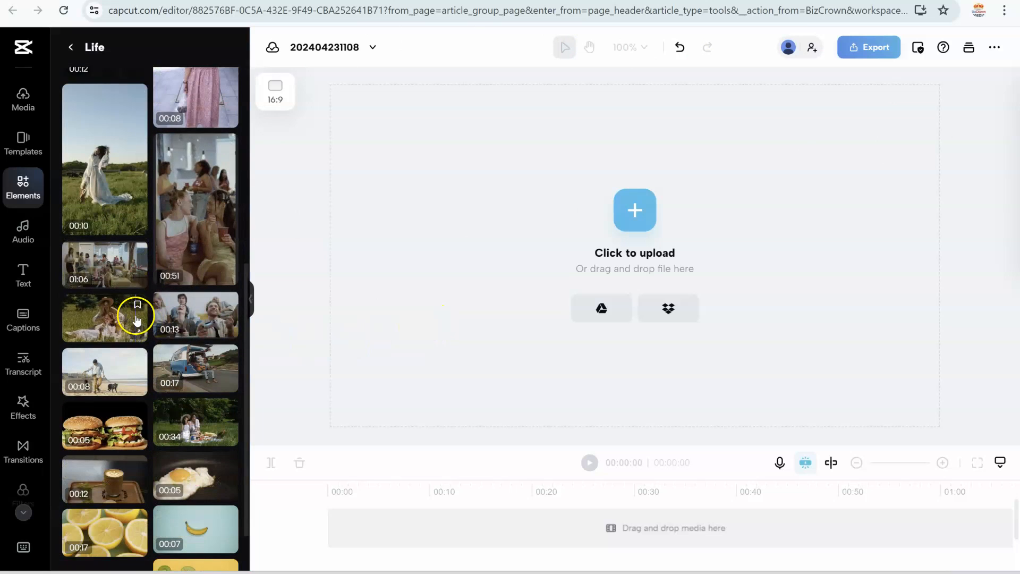
scroll(184, 317, "up", 7)
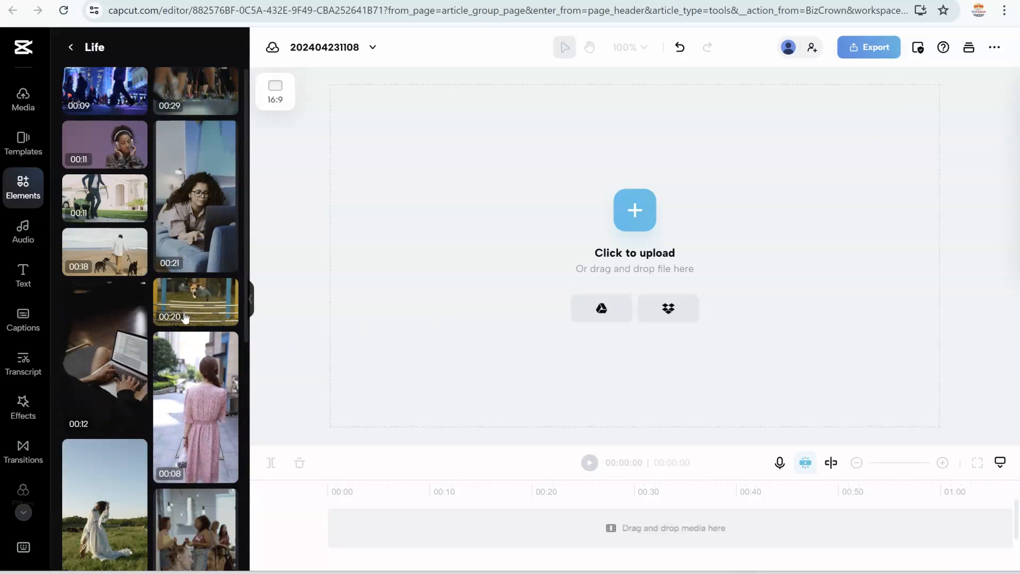
scroll(185, 317, "down", 7)
left_click(195, 364)
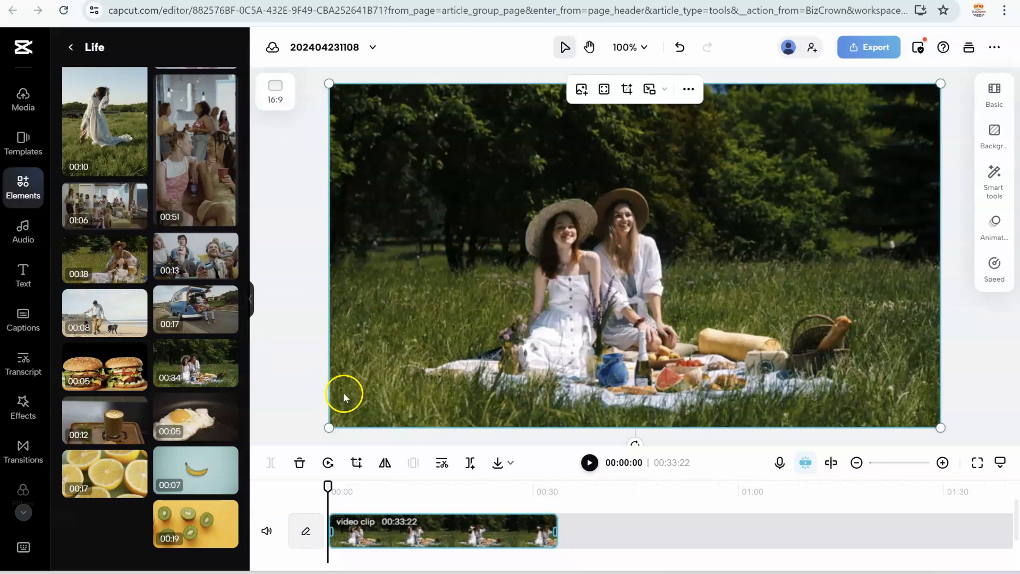
Step: Play the picnic clip from the beginning and pause it at about 00:07:25
left_click(590, 463)
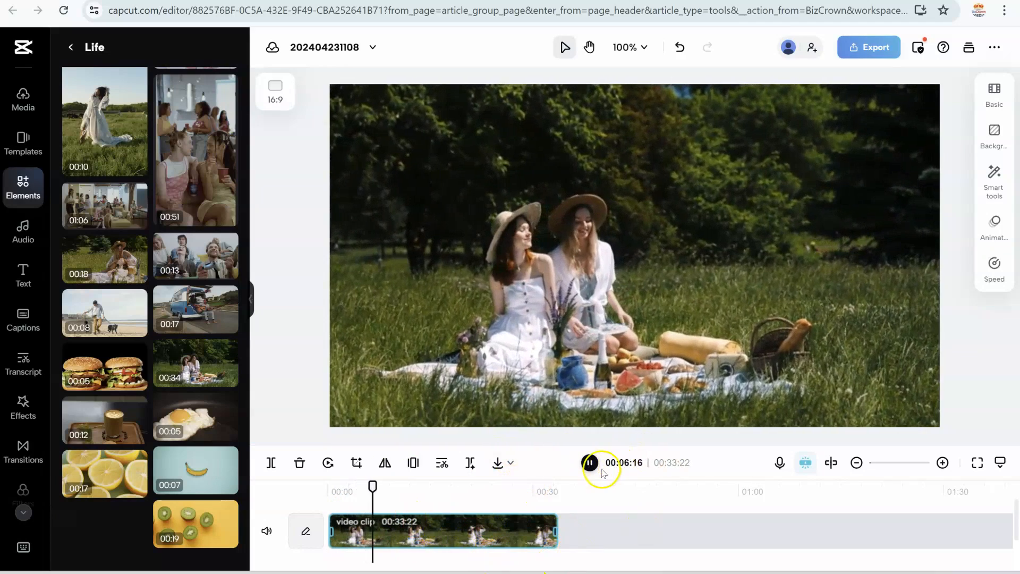
left_click(590, 463)
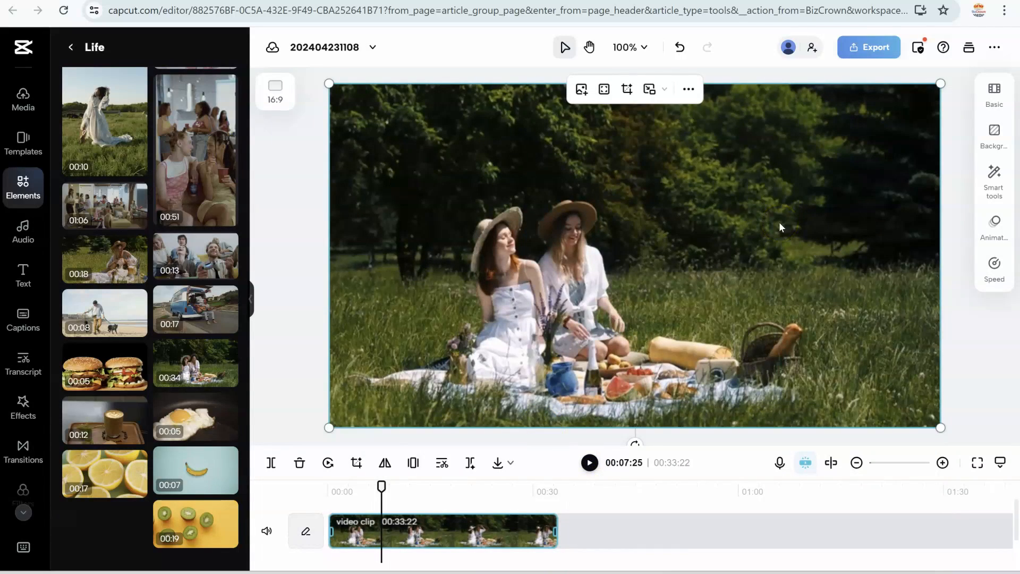
left_click(605, 254)
left_click(709, 221)
Step: Find the zoom video effects, add Slow Zoom at 00:07:25 and extend it to about 00:15
left_click(23, 410)
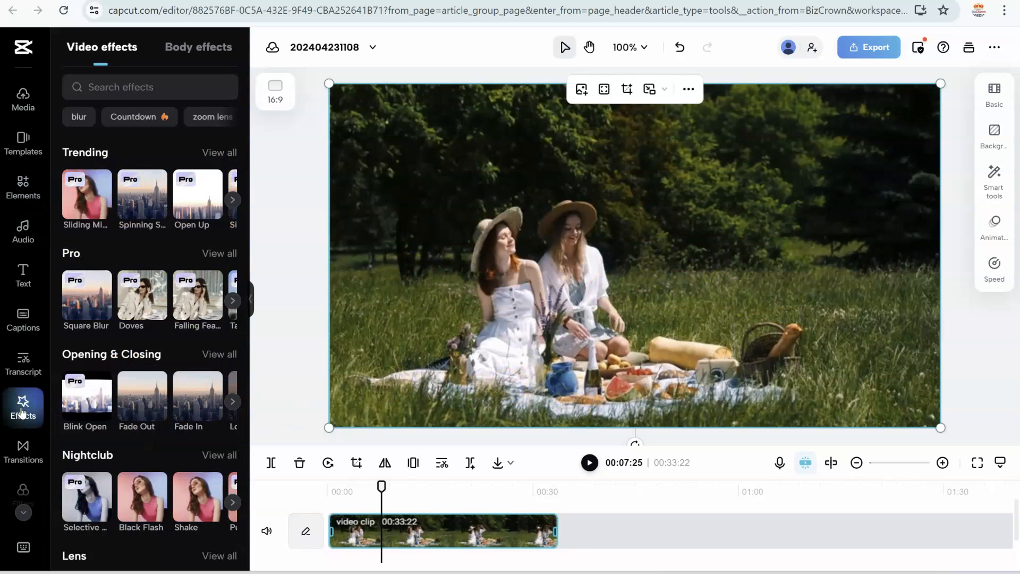
left_click(160, 86)
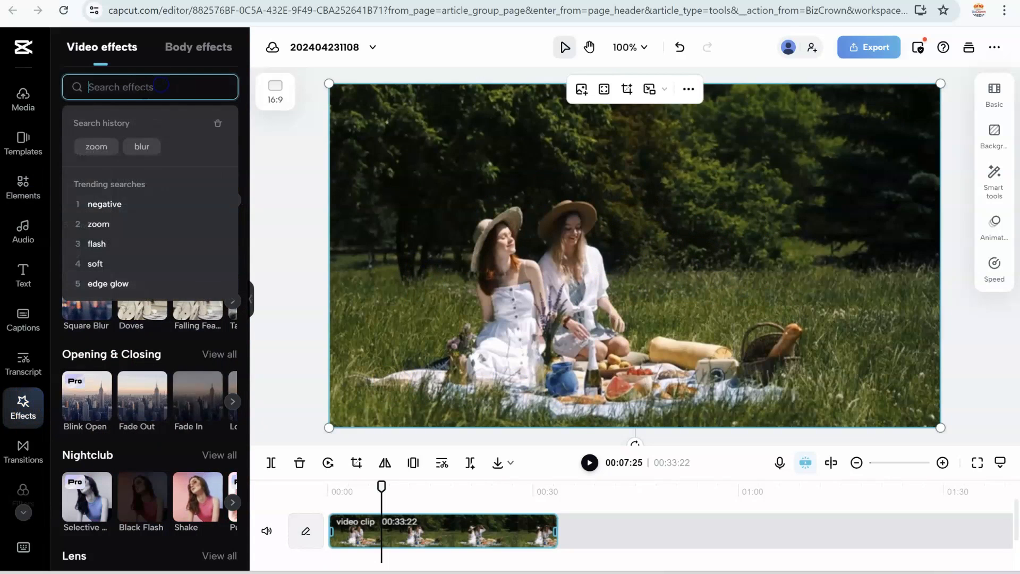
left_click(98, 224)
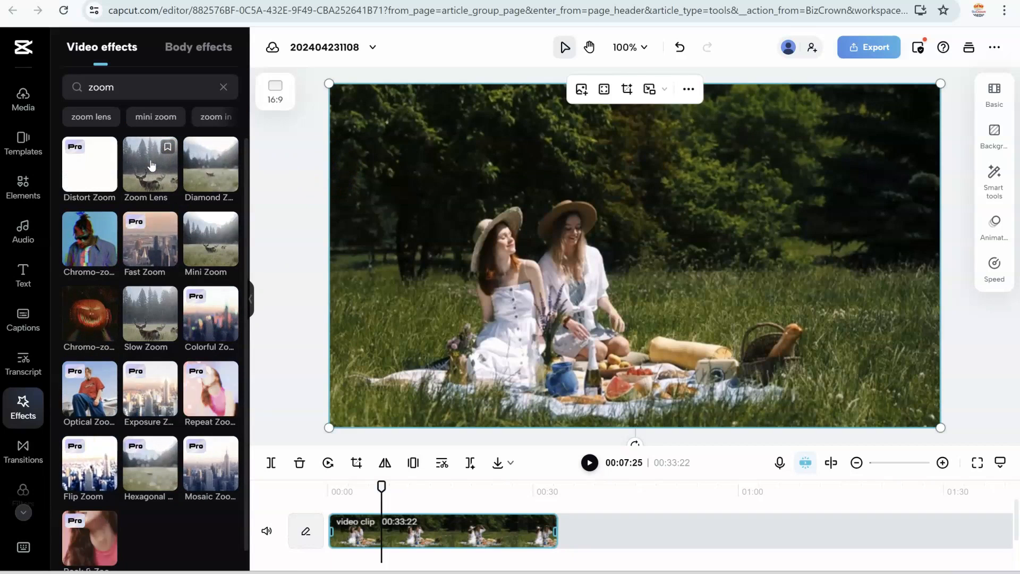
left_click(147, 307)
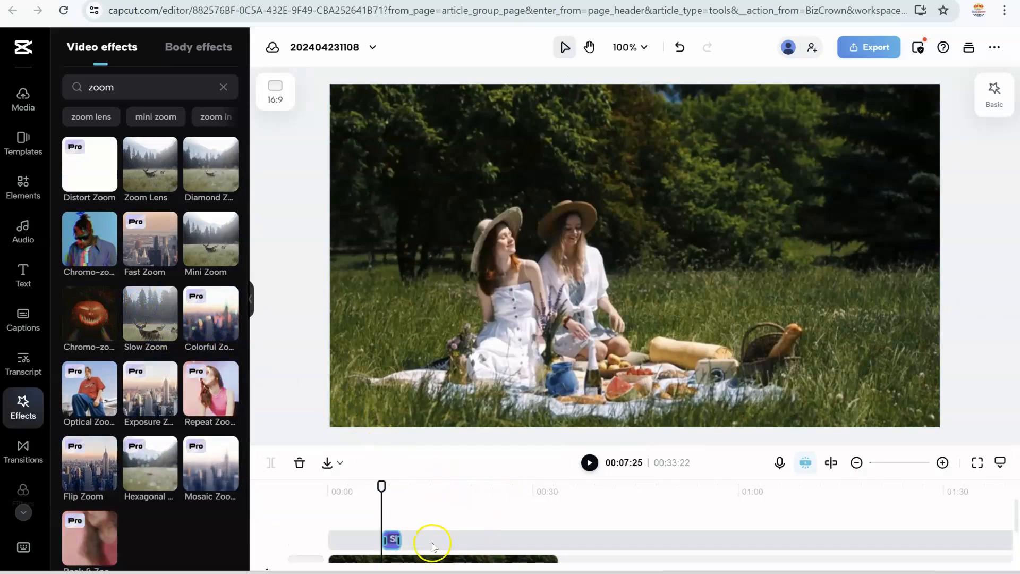
left_click_drag(400, 541, 432, 539)
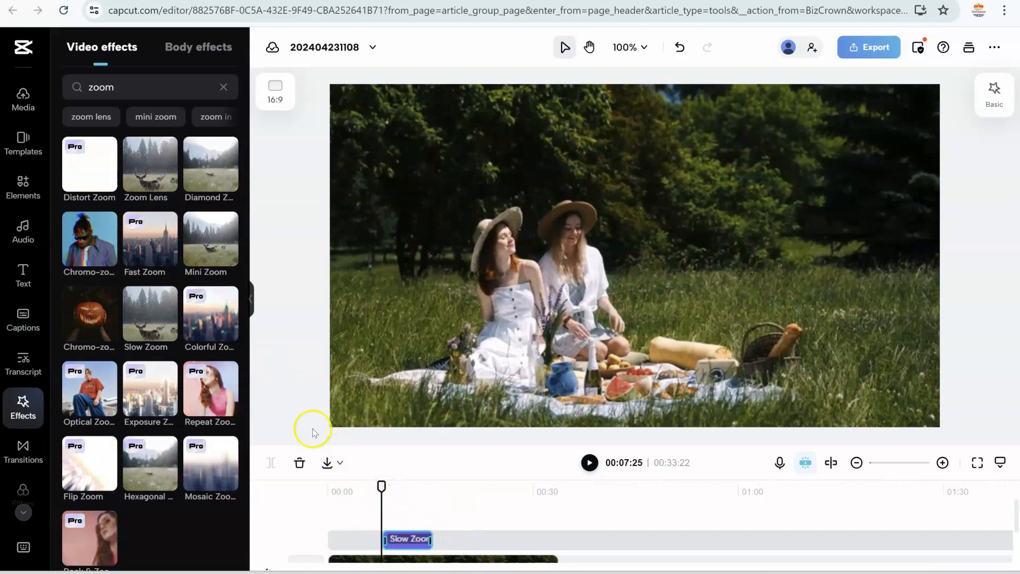
Step: Preview the Slow Zoom effect from its start and check its adjustment options
left_click(405, 486)
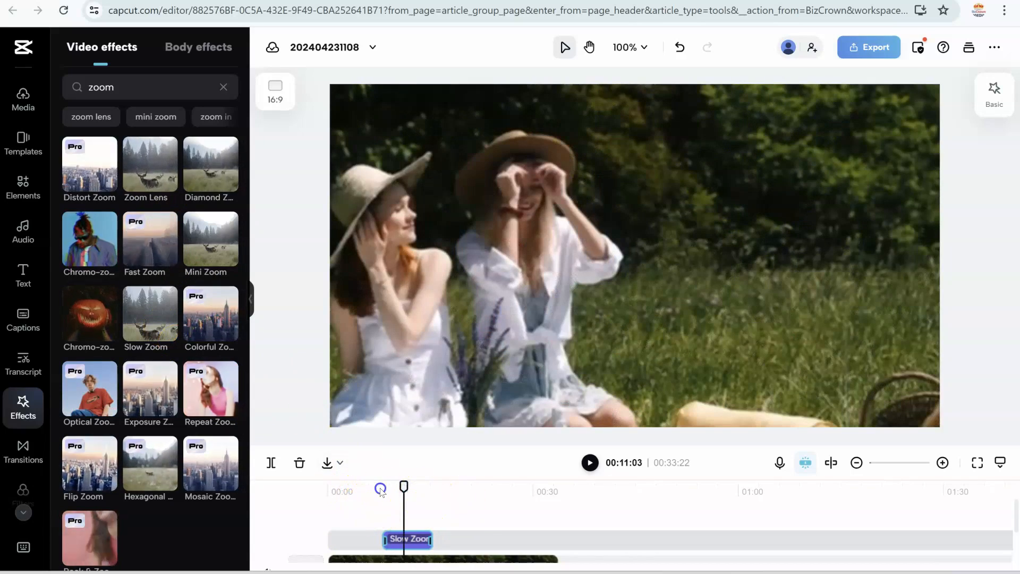
left_click(380, 487)
left_click(589, 462)
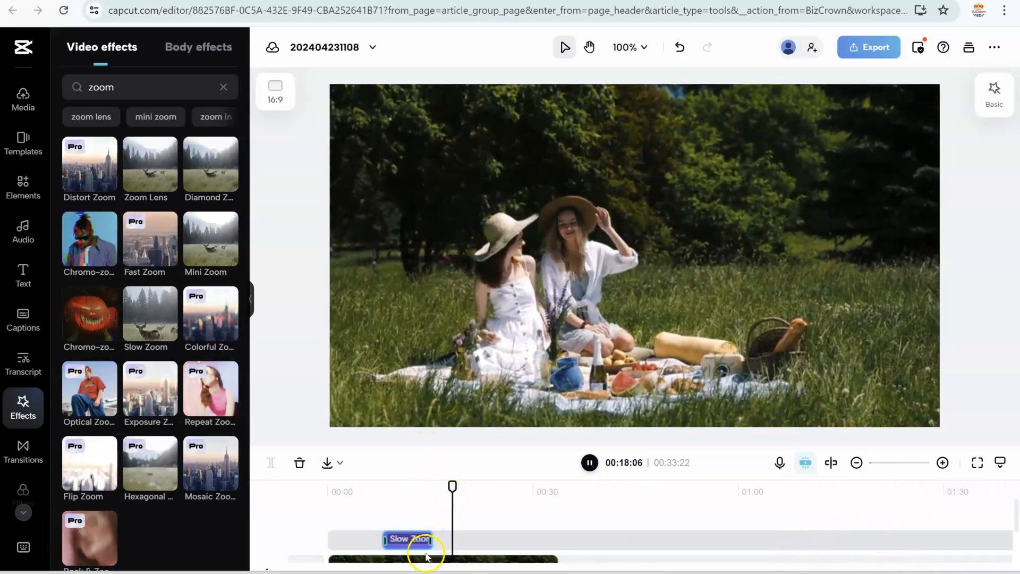
left_click(412, 541)
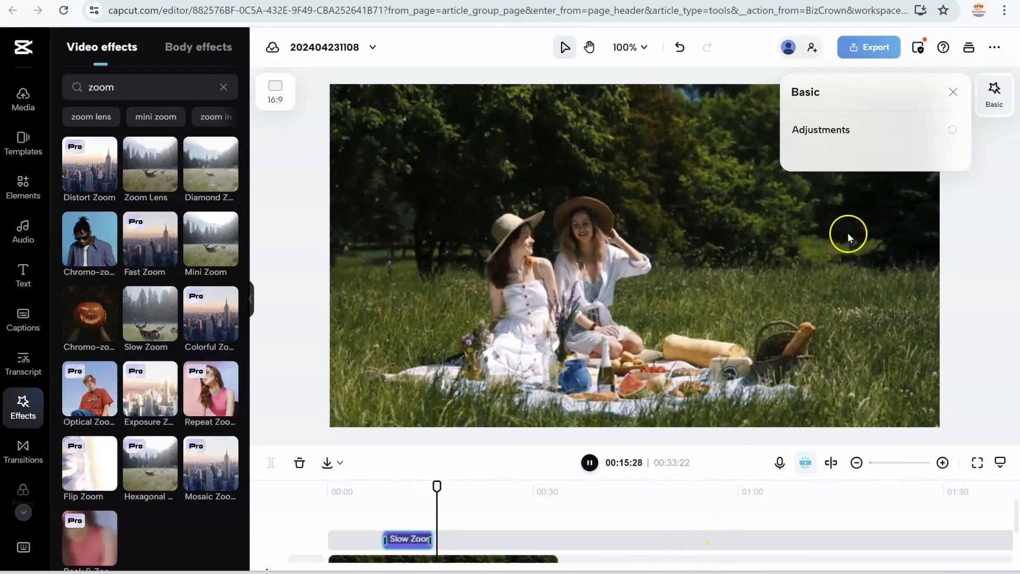
left_click(953, 92)
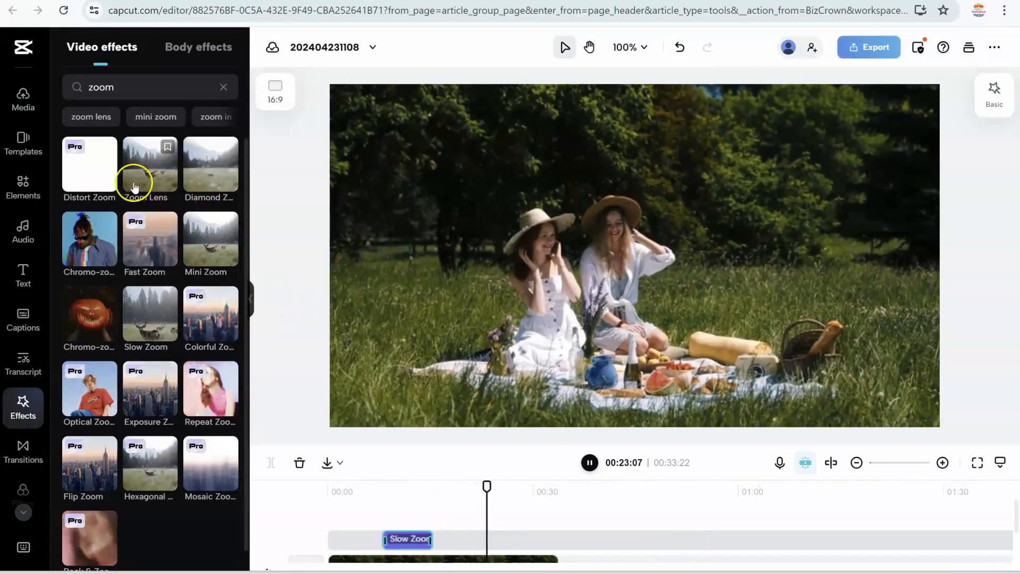
Step: Add the Zoom Lens effect at about 00:21:10 and extend its end to about 00:30
left_click(454, 502)
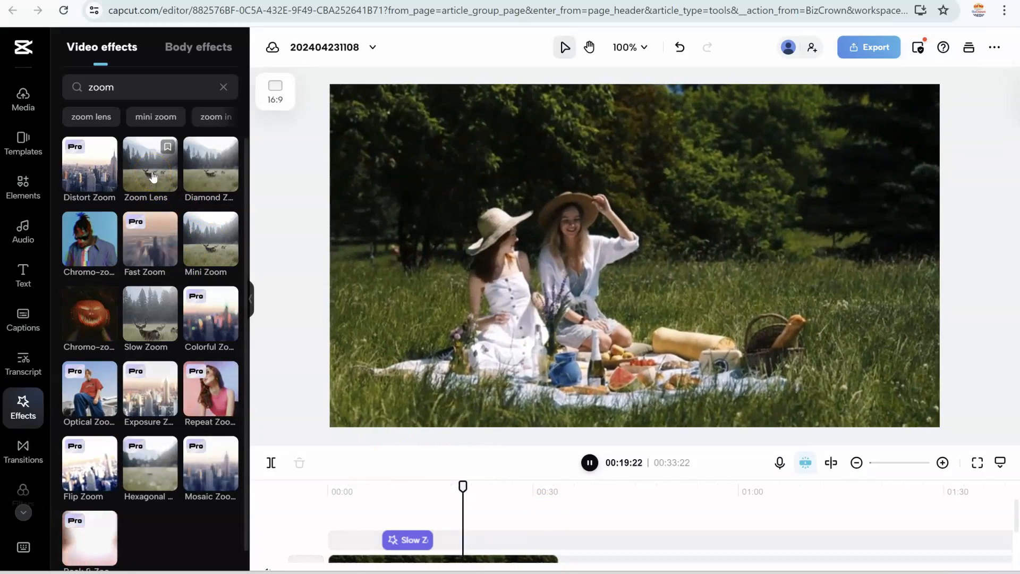
left_click(591, 466)
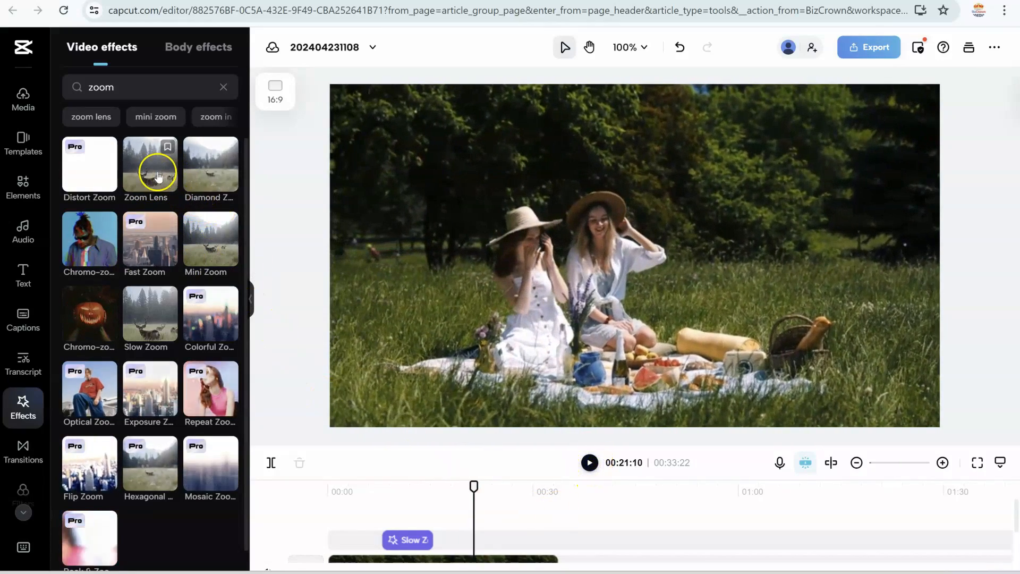
left_click(150, 173)
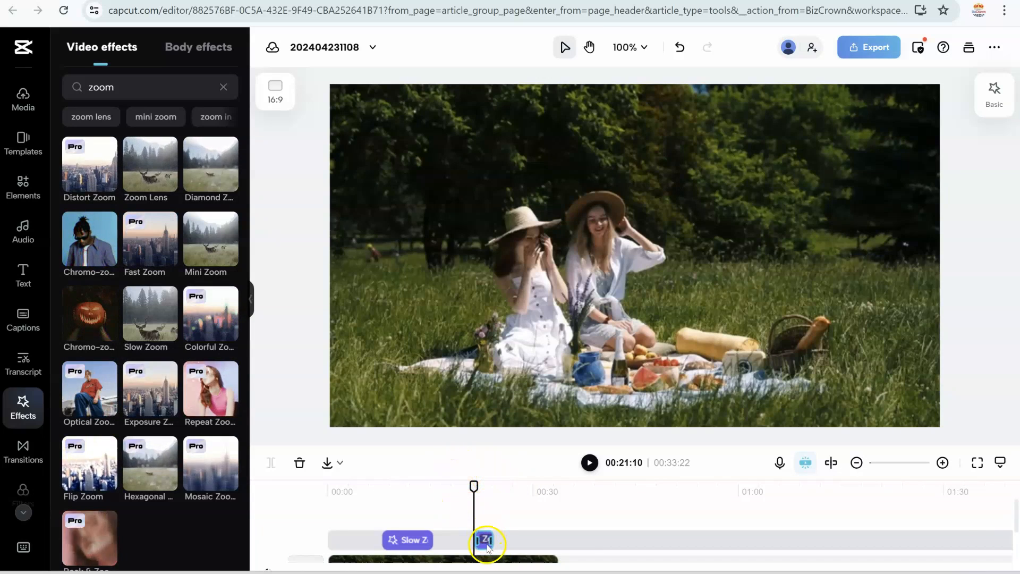
left_click(440, 492)
left_click_drag(480, 486, 456, 485)
left_click(473, 486)
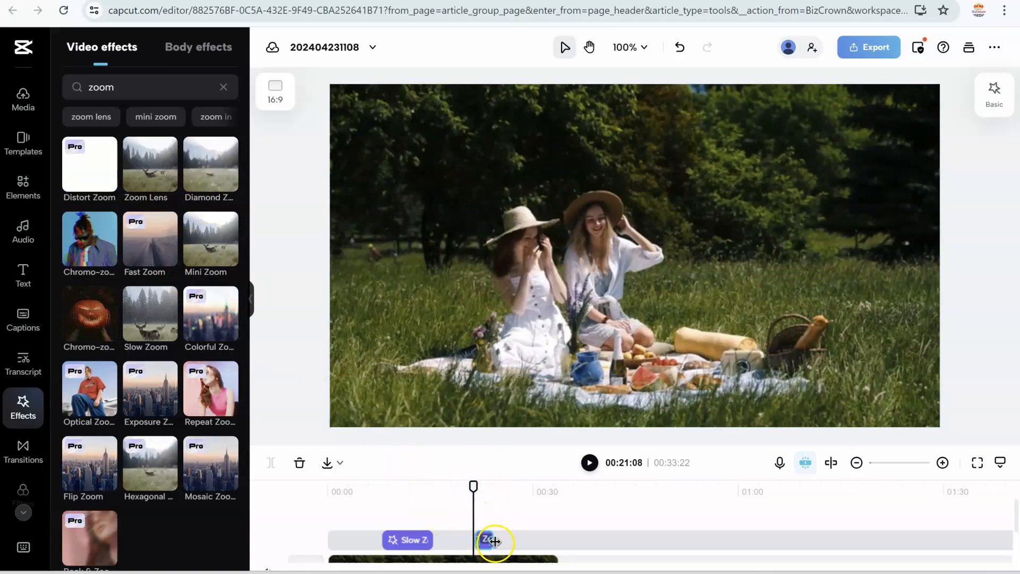
left_click_drag(495, 541, 511, 543)
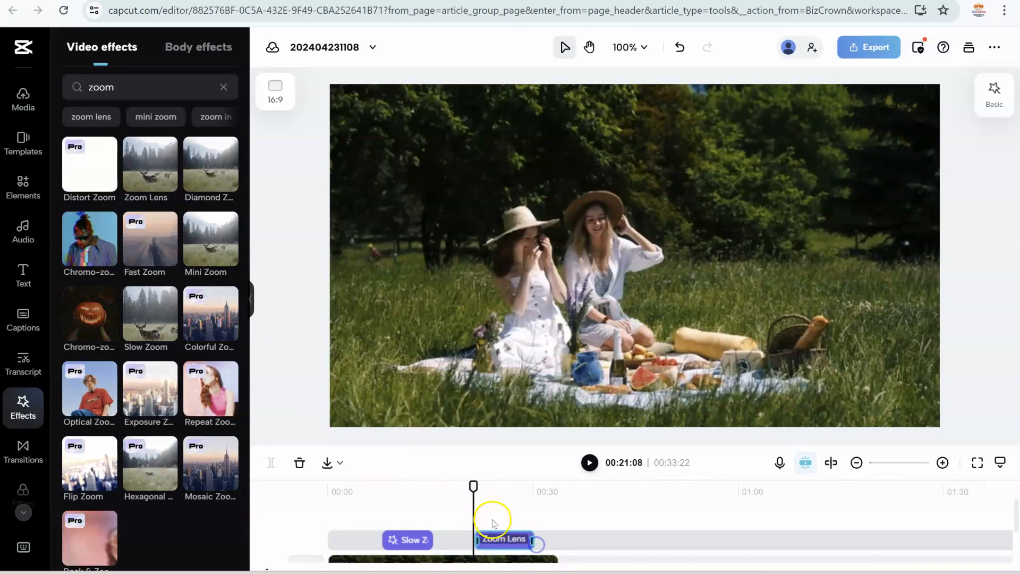
Step: Play back the video from just before the Zoom Lens effect
left_click(489, 488)
left_click(471, 487)
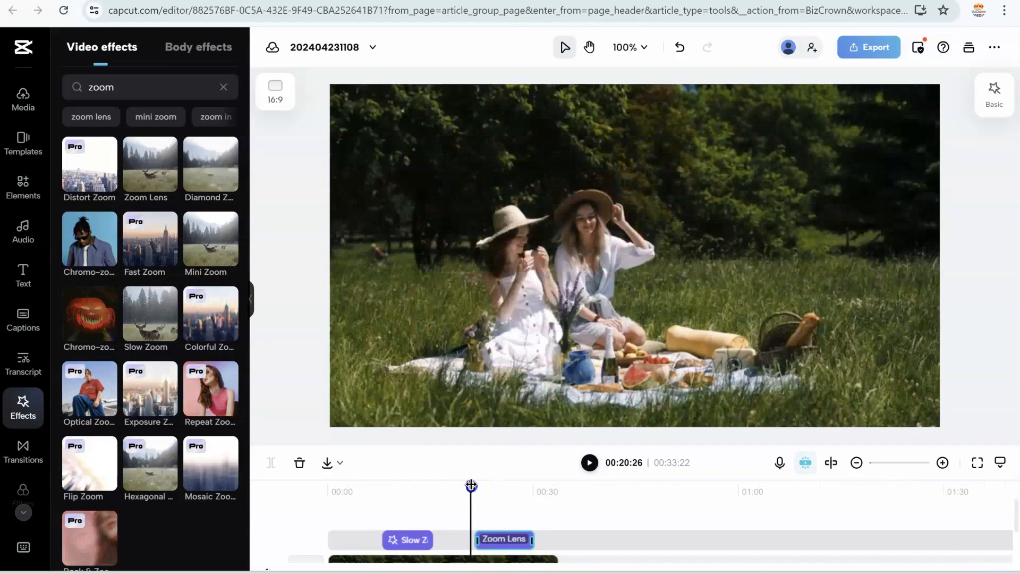
left_click(589, 462)
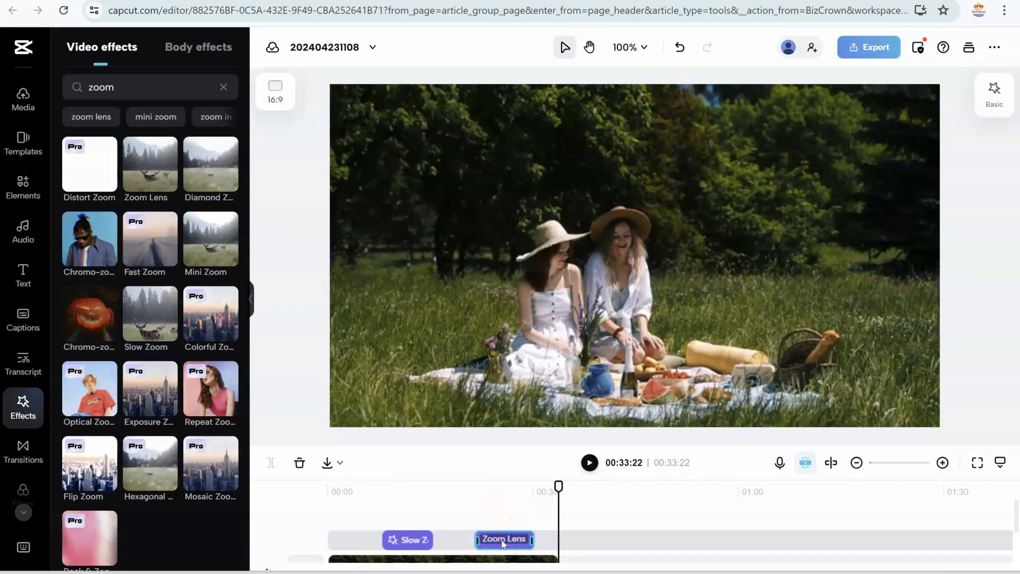
Step: Set the Zoom Lens effect's range to 13, lower its speed, and play back the adjusted effect
left_click(503, 542)
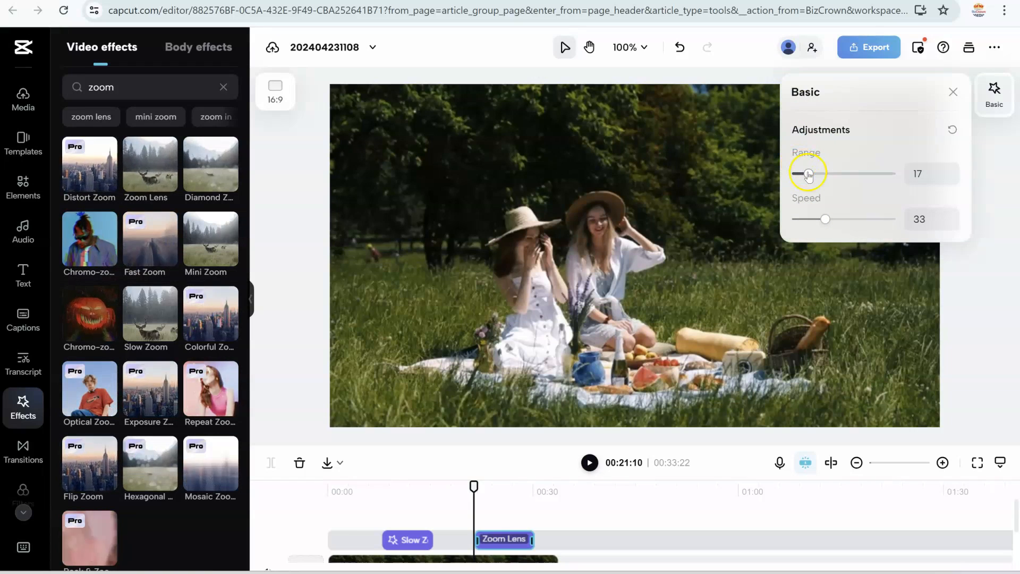
left_click(830, 222)
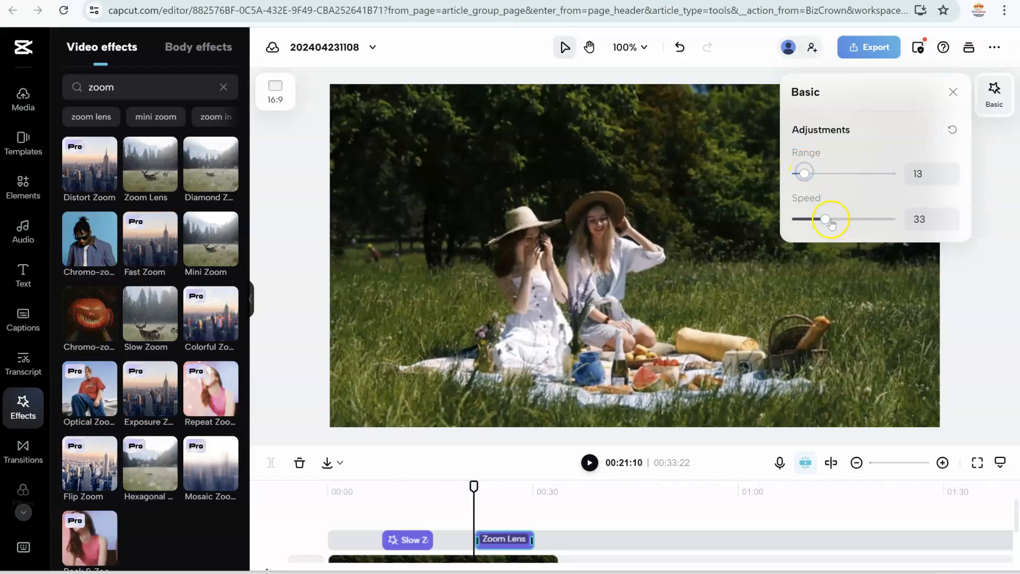
left_click_drag(827, 223, 804, 219)
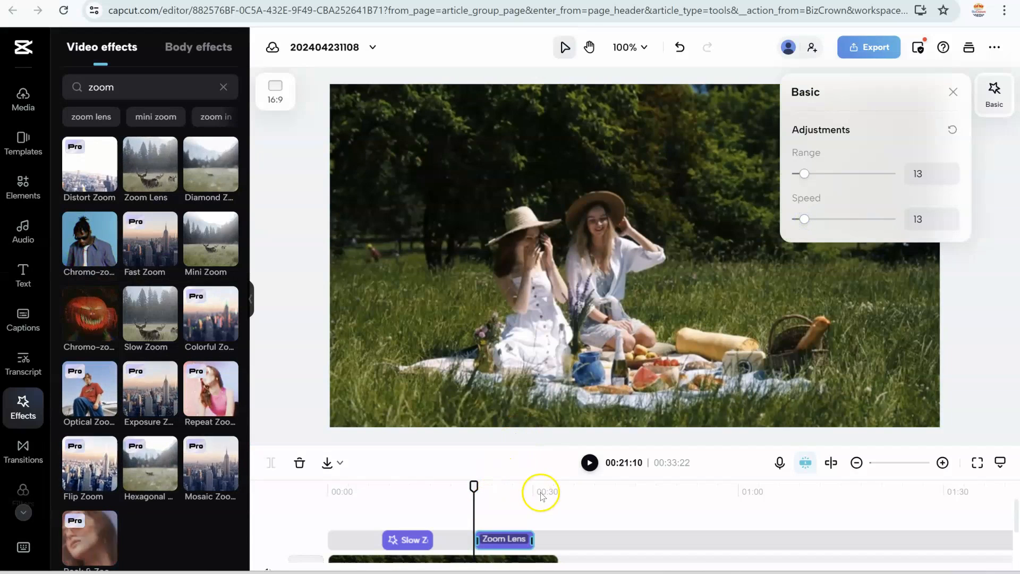
left_click(589, 463)
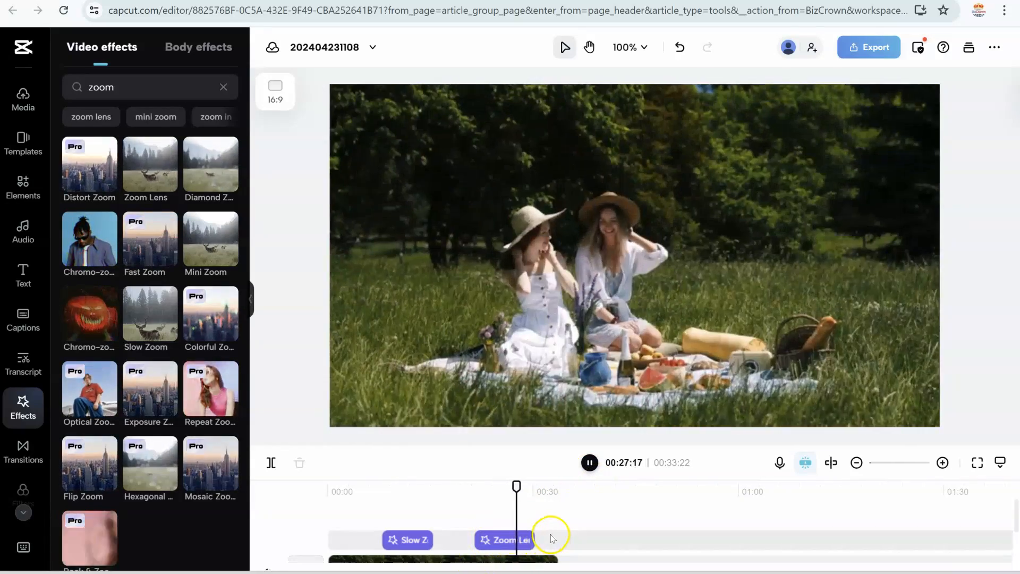
left_click(589, 462)
Step: Shorten the Zoom Lens effect to end at about 00:24 and play it back from its start
left_click(523, 541)
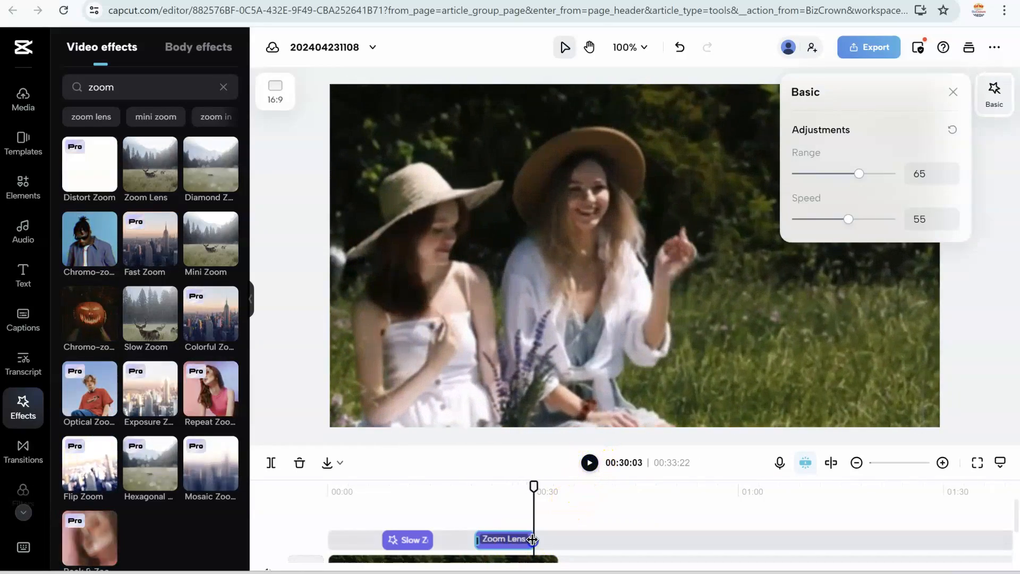
left_click_drag(532, 540, 499, 540)
left_click(474, 516)
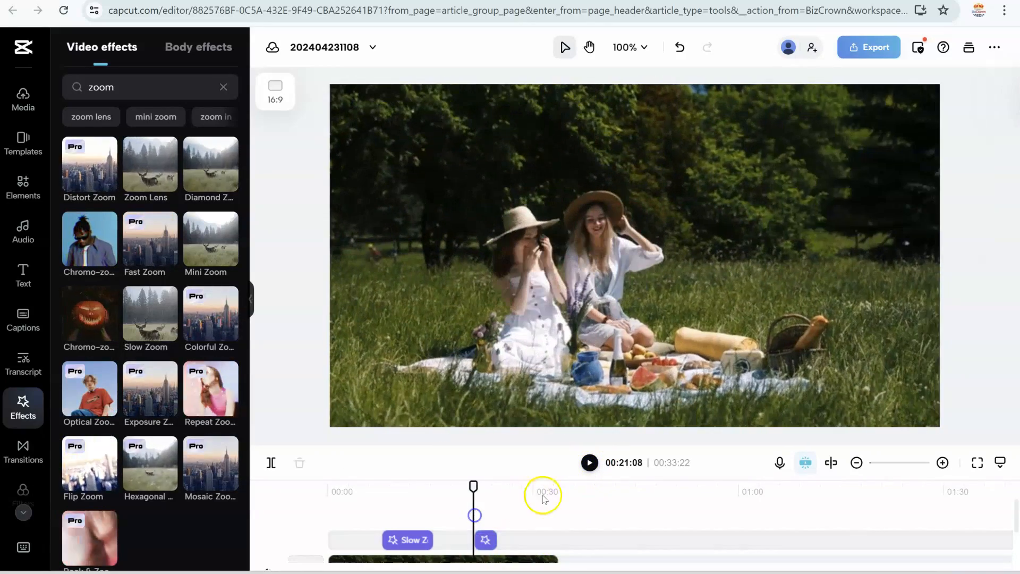
left_click(589, 462)
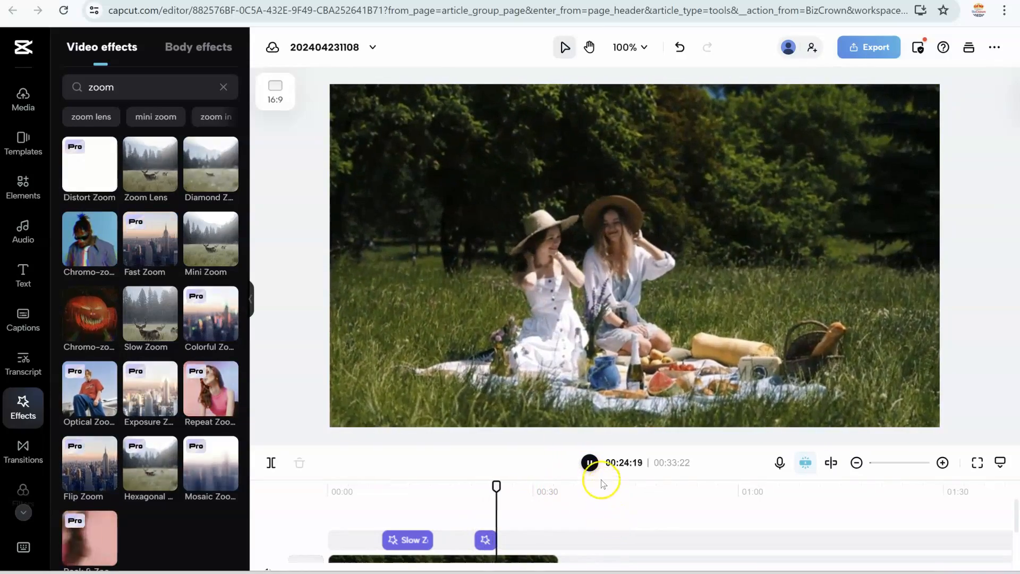
left_click(590, 462)
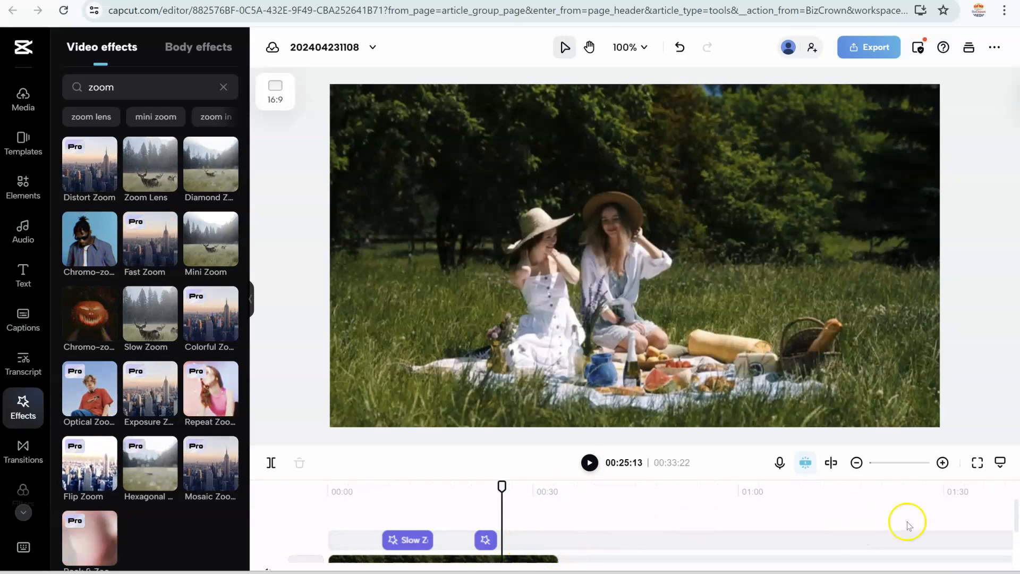
Step: Try to extend the end of the picnic video clip on the timeline
left_click(687, 388)
left_click(611, 521)
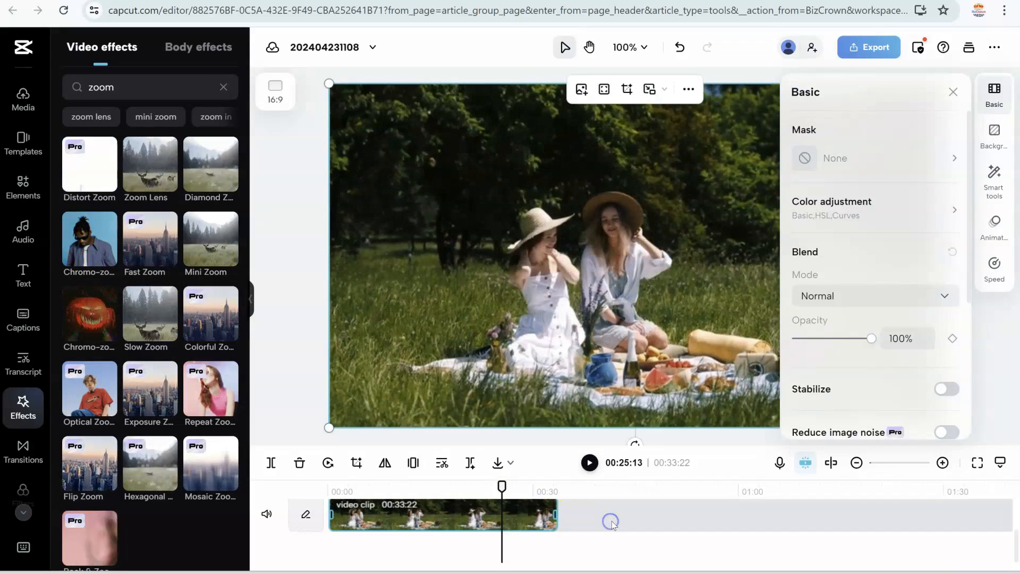
left_click_drag(557, 514, 590, 521)
scroll(559, 539, "up", 1)
Step: Delete the Slow Zoom and Zoom Lens effects from the timeline and place the playhead at about 00:08:18
left_click(413, 541)
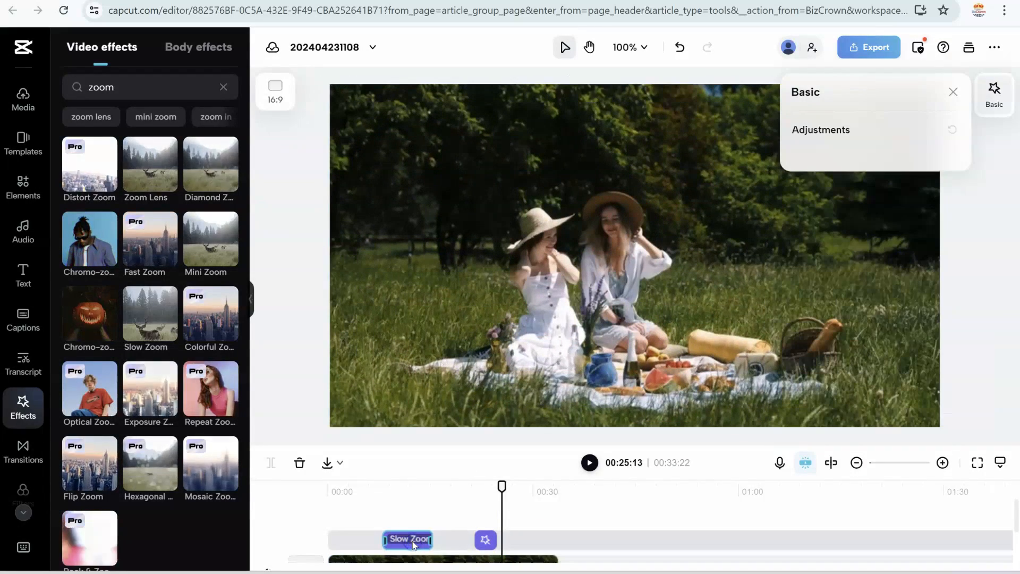
right_click(413, 544)
left_click(465, 482)
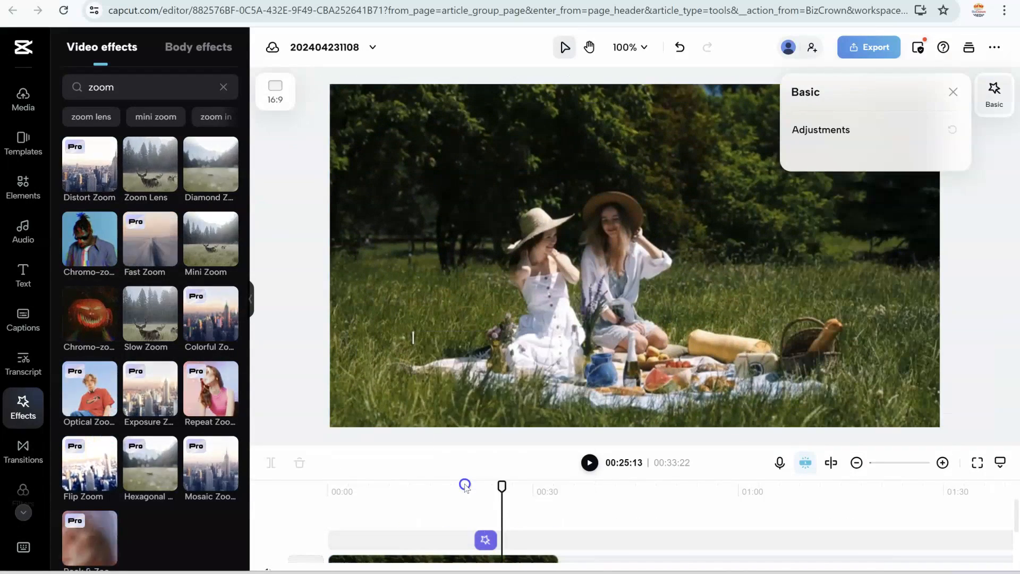
right_click(479, 539)
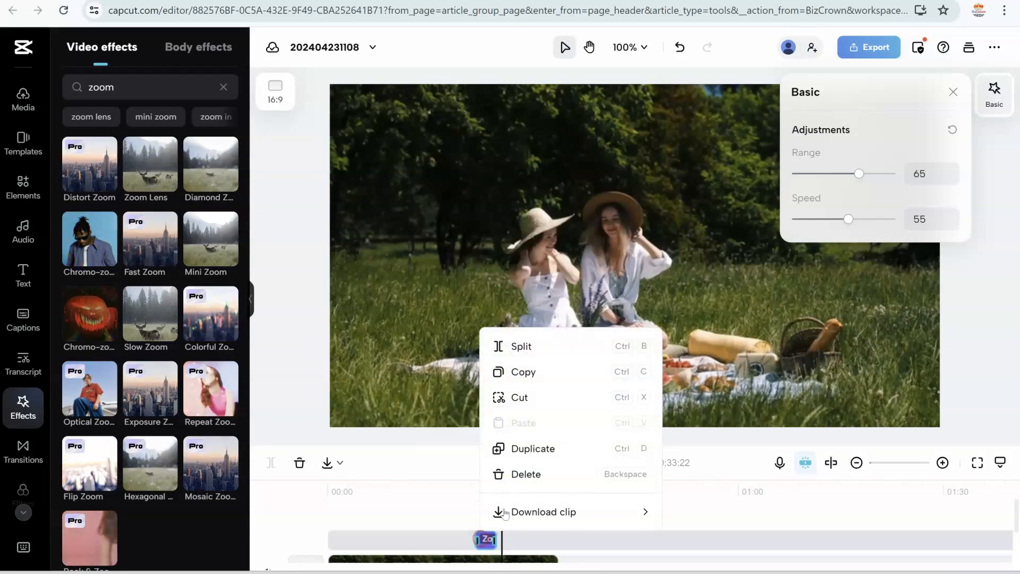
left_click(514, 474)
left_click(387, 488)
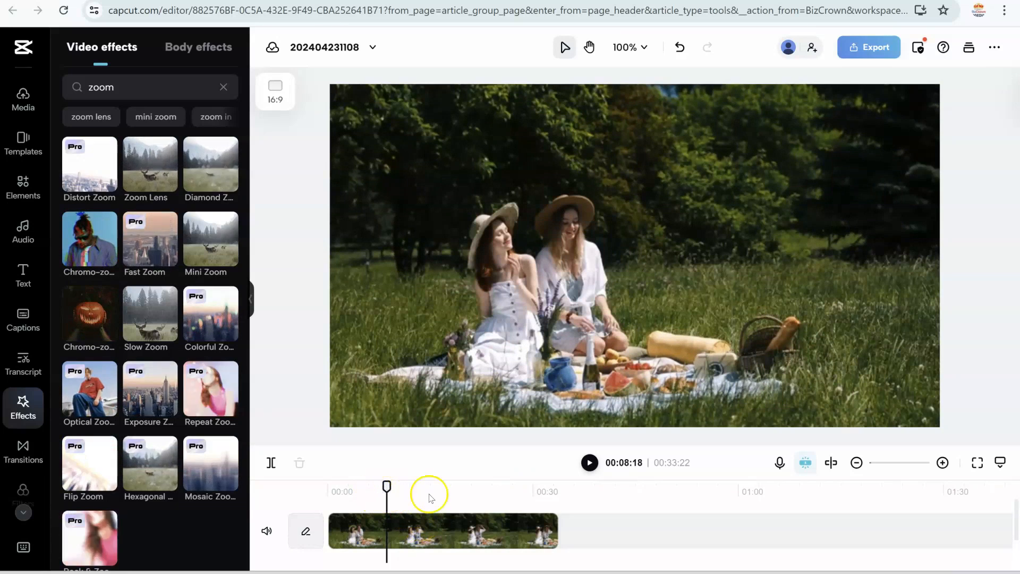
left_click(409, 486)
left_click(471, 487)
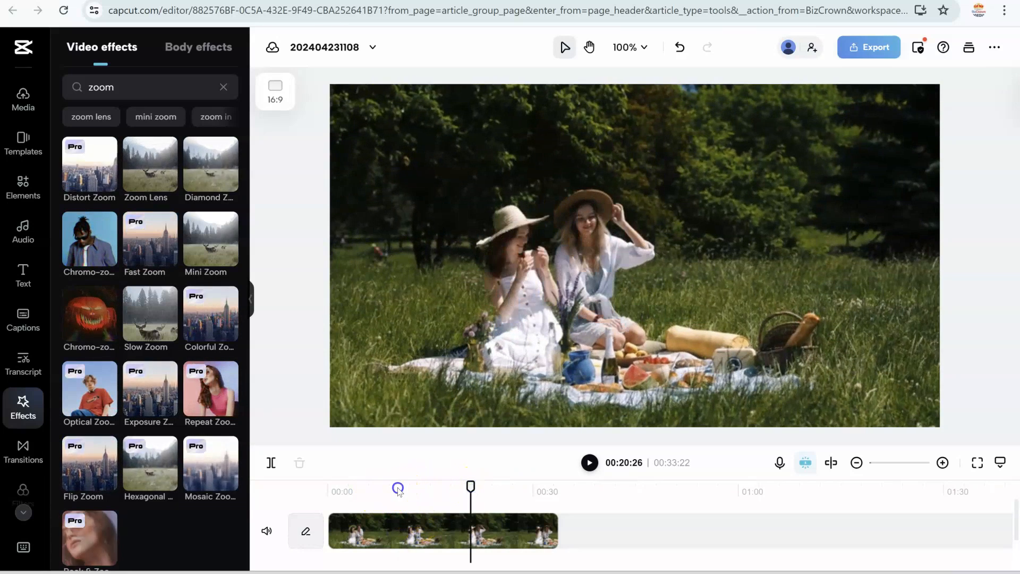
left_click(397, 487)
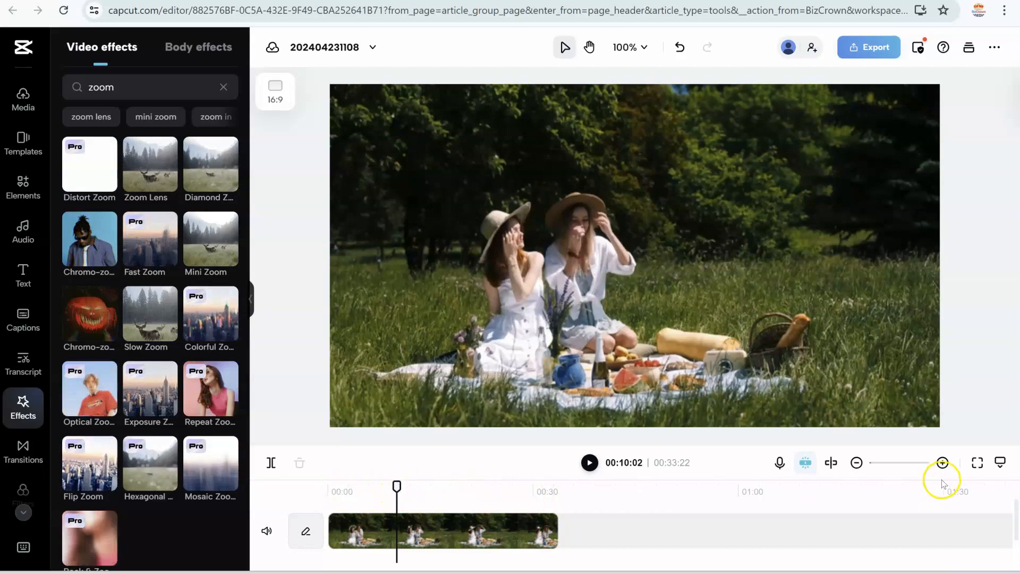
Step: Select the picnic video clip, add a Scale keyframe at 00:05:12 and set its scale to 150%
left_click(941, 463)
left_click(941, 463)
scroll(460, 526, "down", 1)
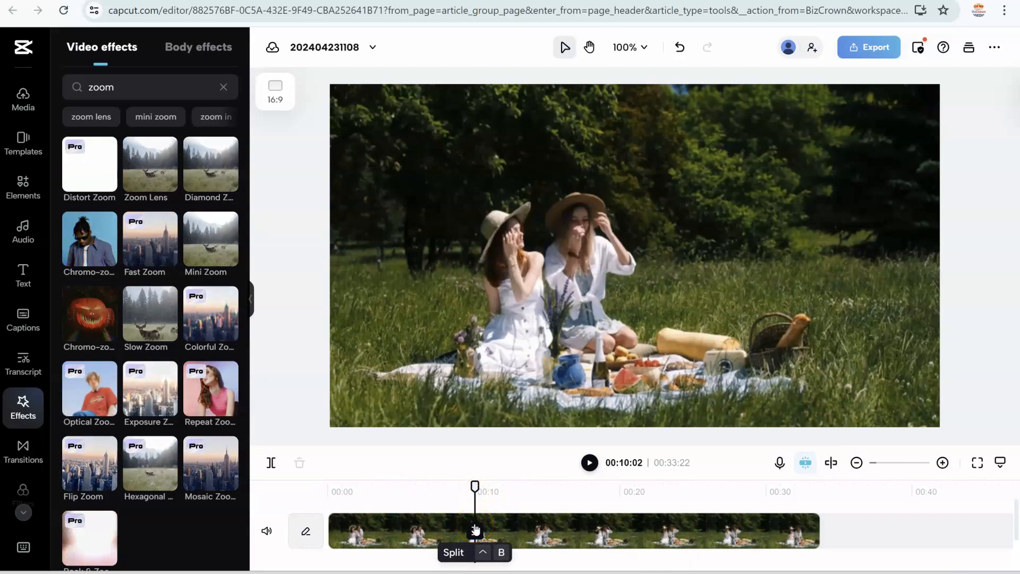
left_click(524, 528)
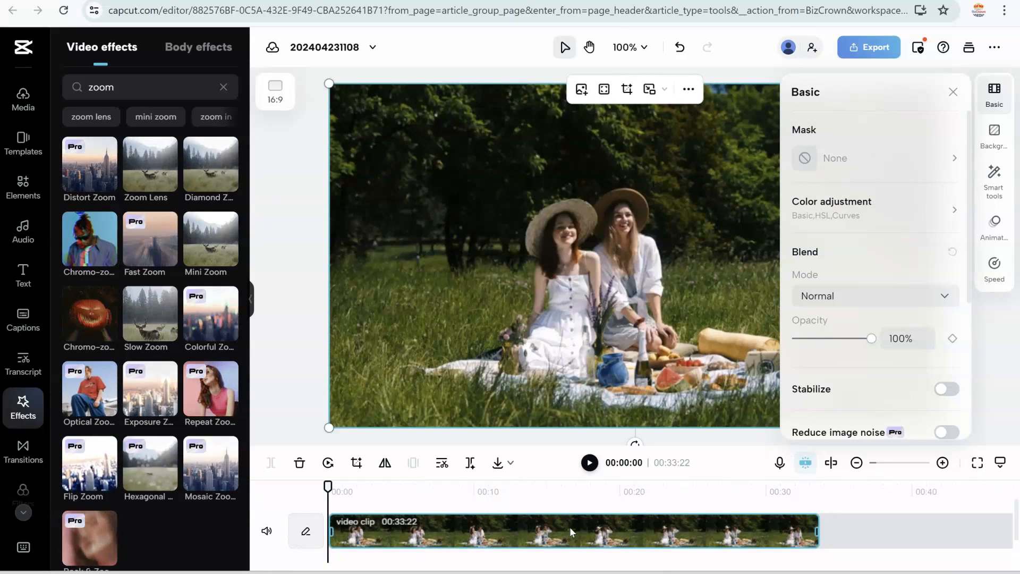
scroll(893, 323, "down", 5)
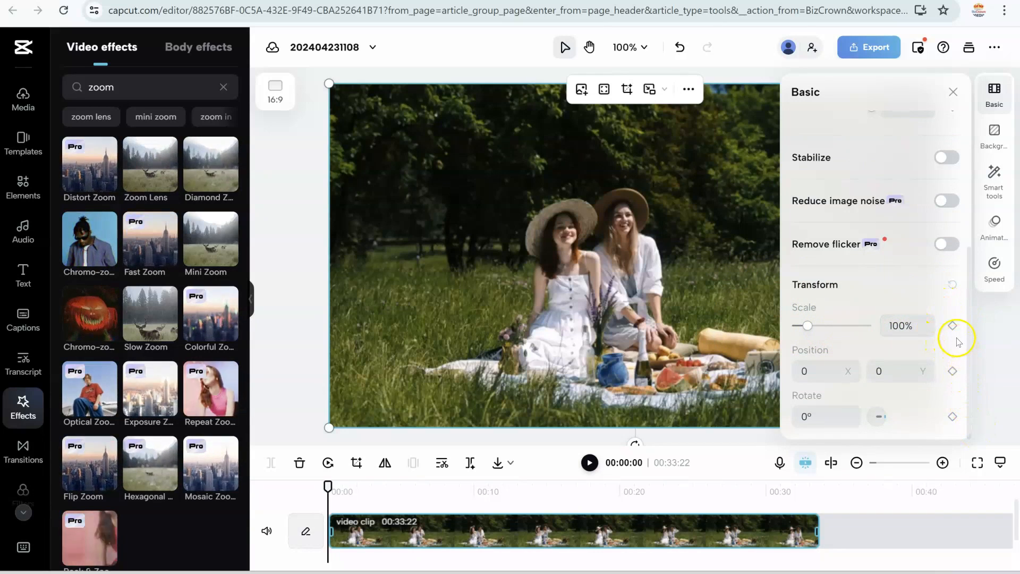
left_click(407, 491)
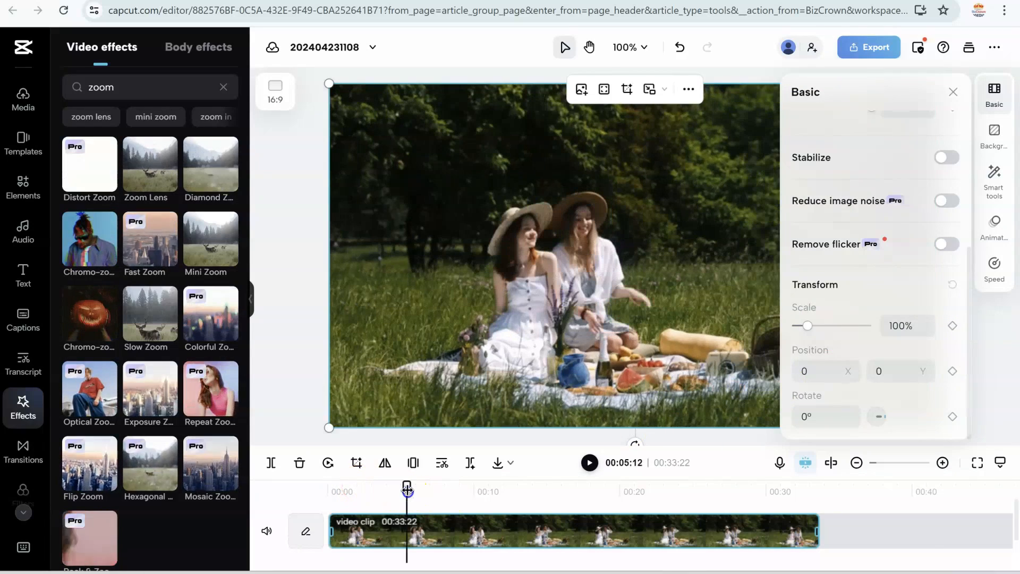
left_click(951, 325)
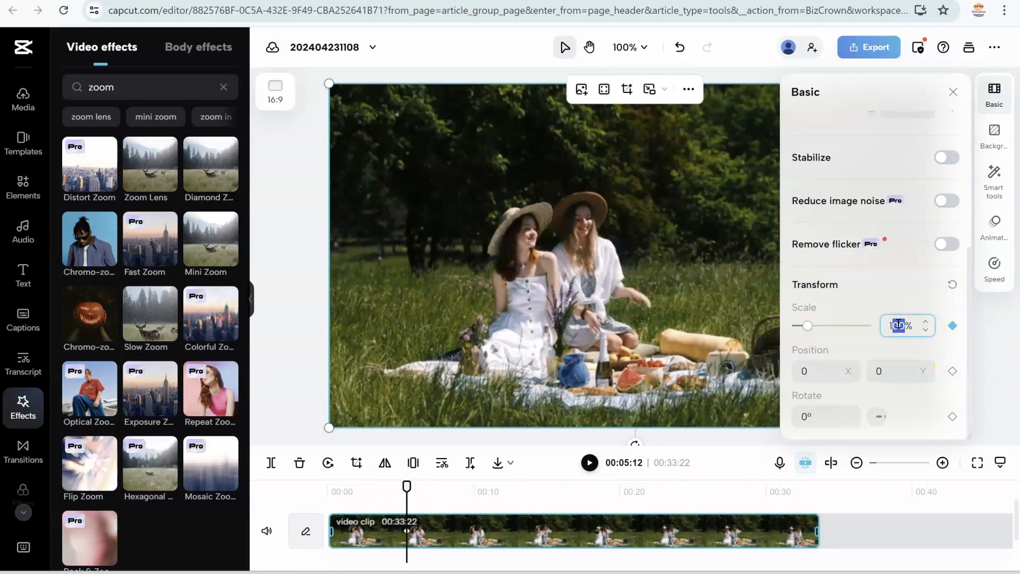
type("0")
key("Return")
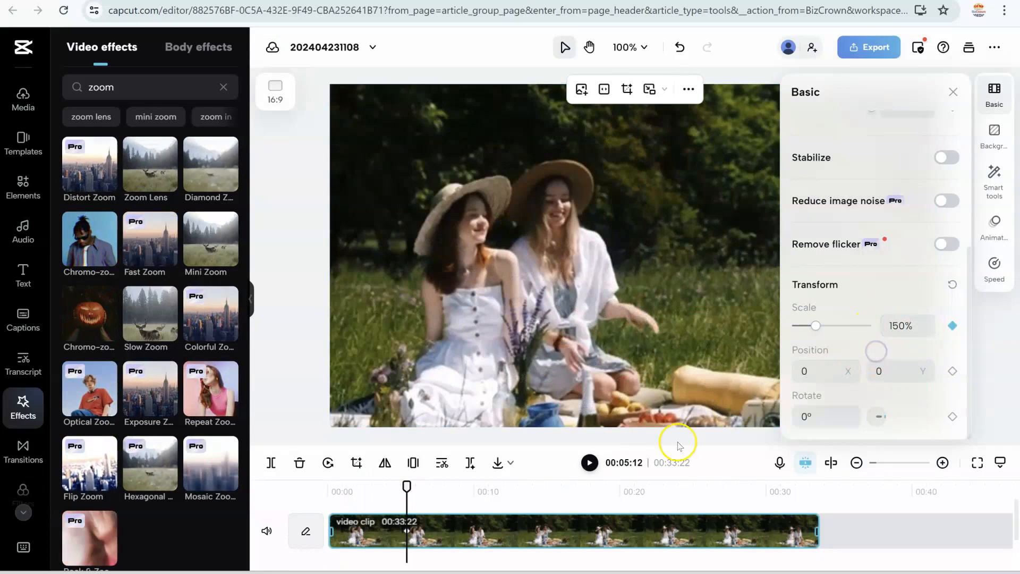
Step: Play the clip from about 00:04:26, pause at 00:07:10 and add a second Scale keyframe there
left_click(400, 501)
left_click(546, 528)
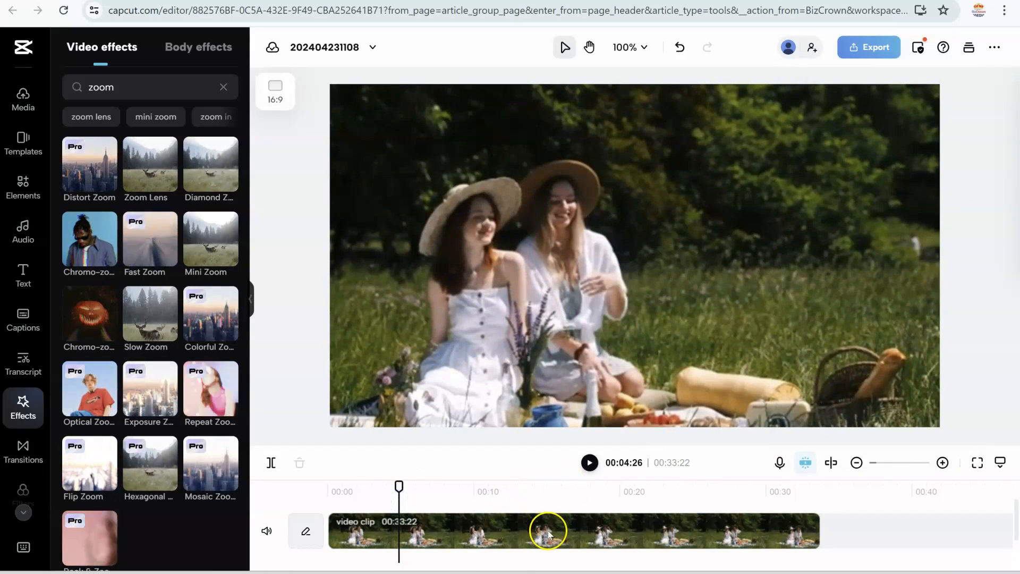
left_click(588, 463)
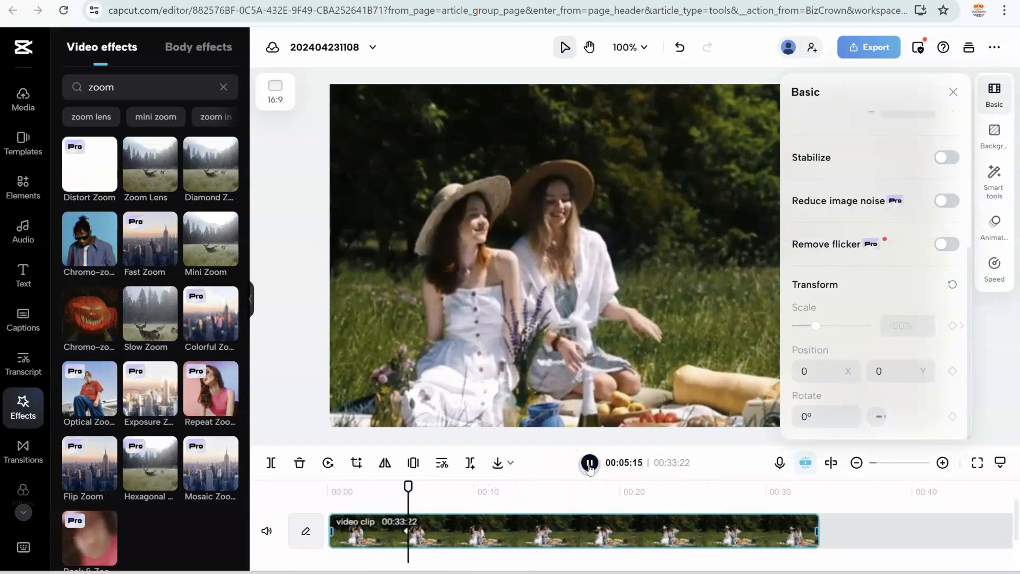
left_click(589, 462)
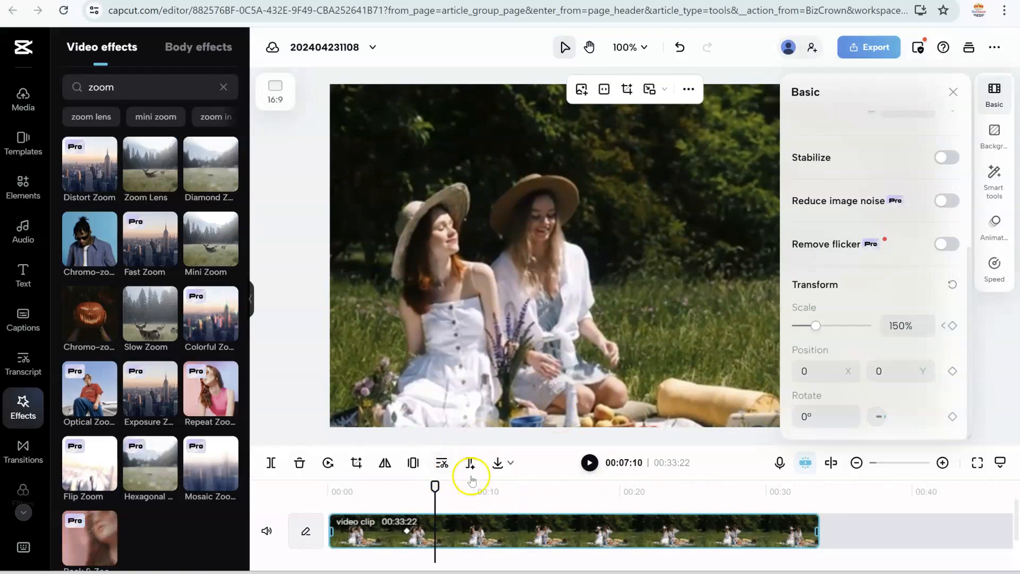
left_click(903, 325)
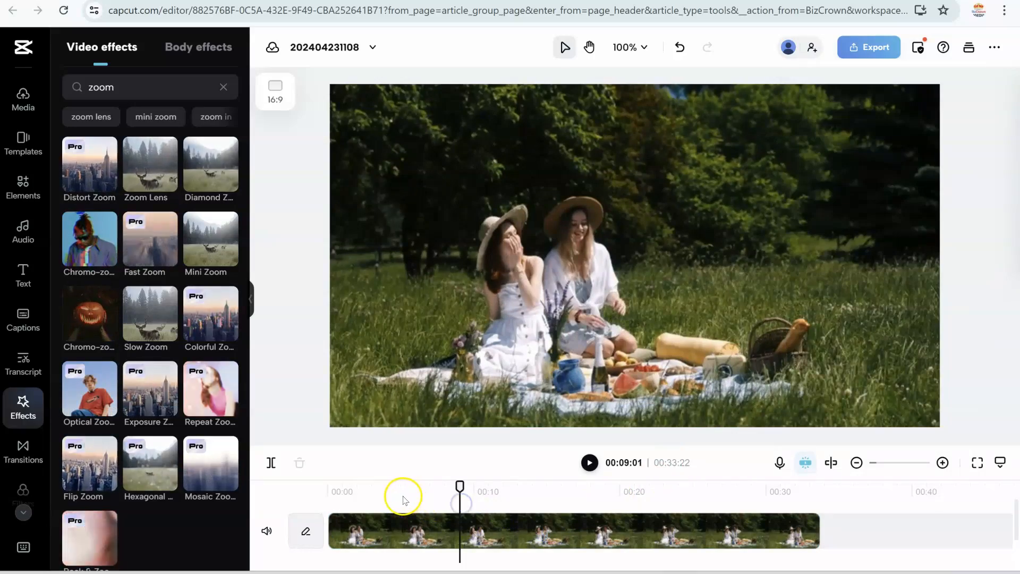
Step: Play back the keyframed zoom on the picnic clip from about 00:04:27
left_click(401, 494)
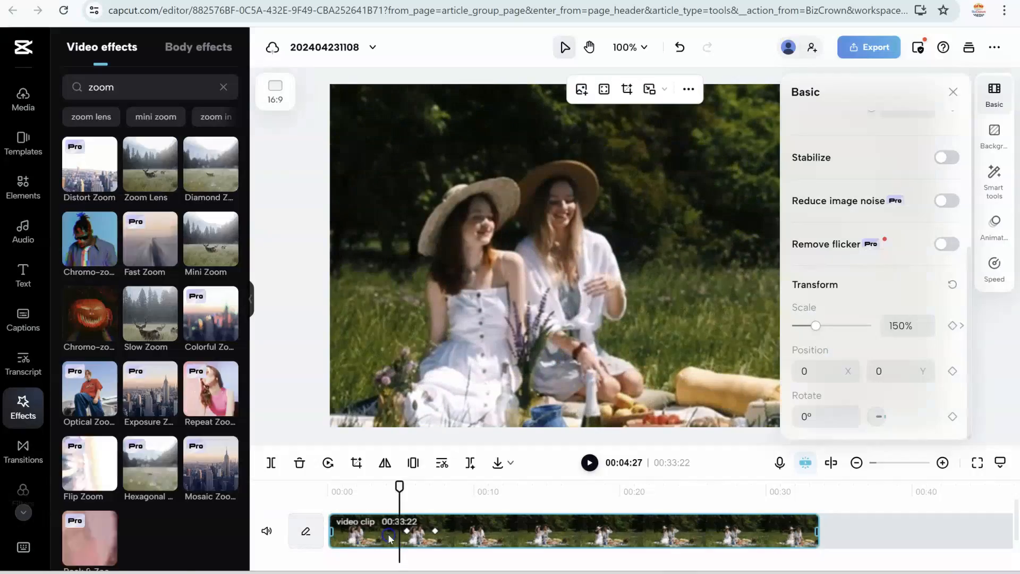
left_click(590, 462)
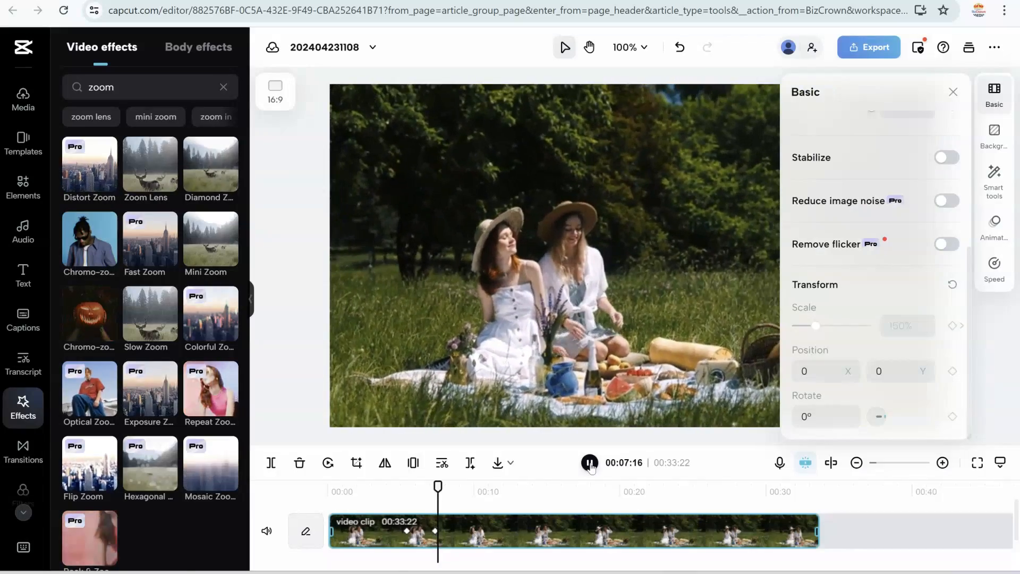
left_click(506, 507)
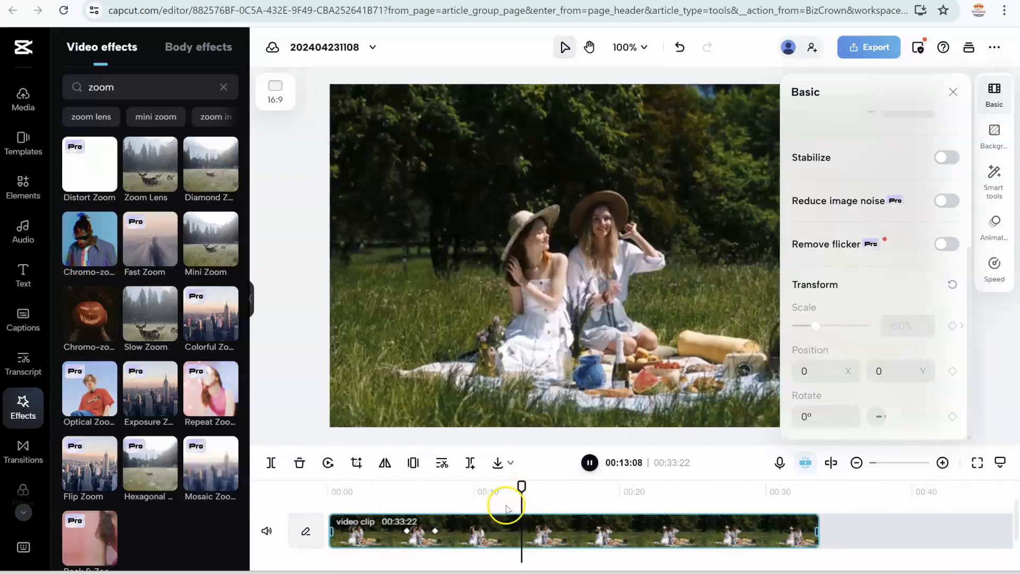
left_click(588, 463)
Step: Set the scale to 50% at the 00:05:12 keyframe and 150% at the 00:07:10 keyframe
left_click(407, 531)
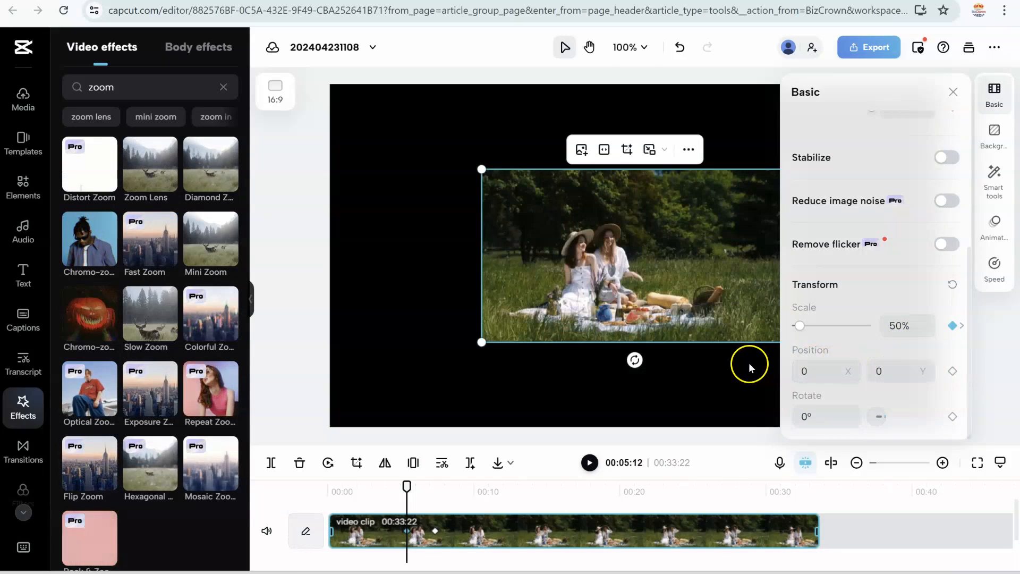
left_click(435, 532)
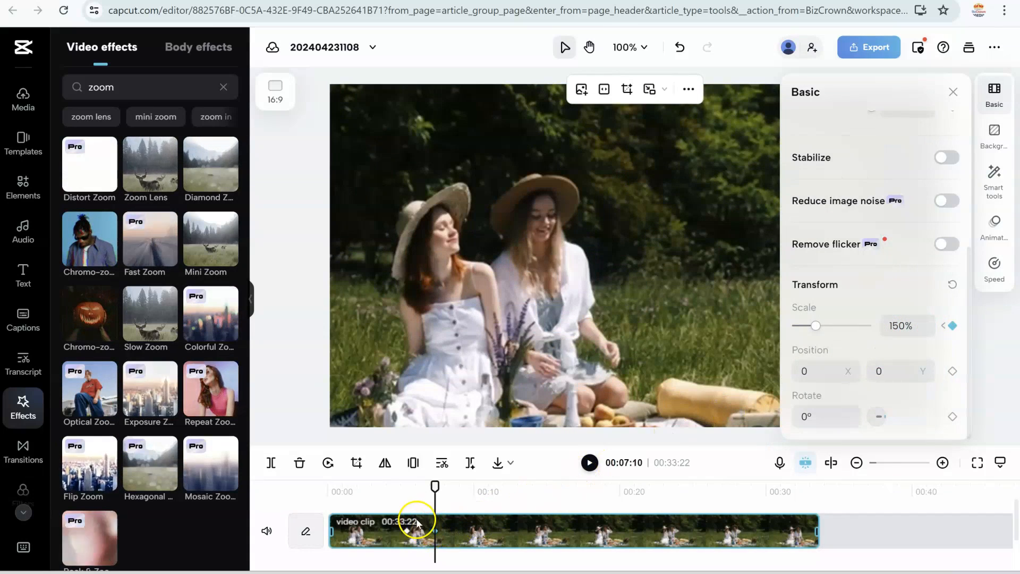
Step: Replay the adjusted zoom from just before the first keyframe, pause, and return the playhead to about 00:05:10
left_click(394, 502)
left_click(589, 462)
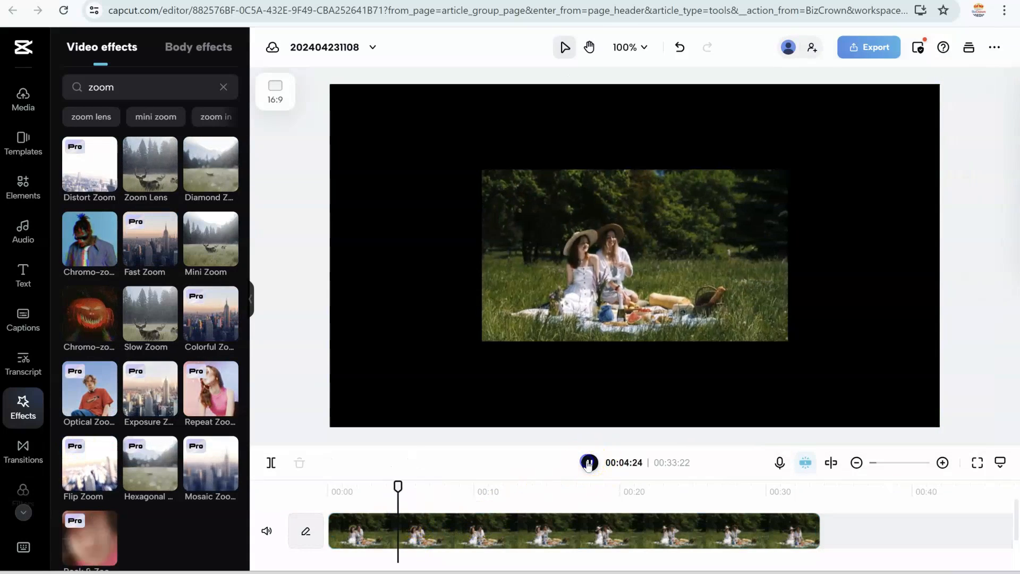
left_click(557, 531)
left_click(398, 494)
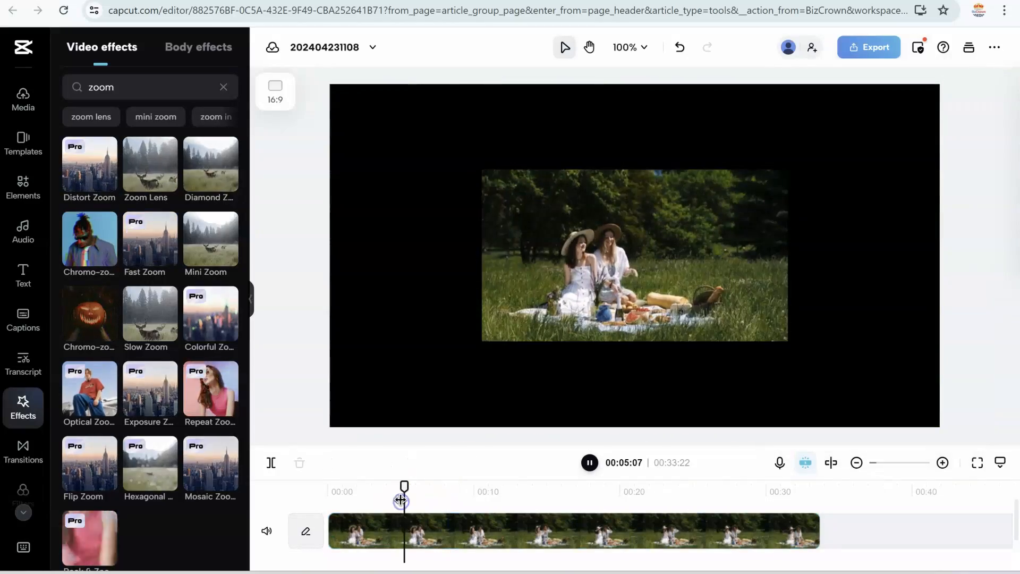
left_click(508, 528)
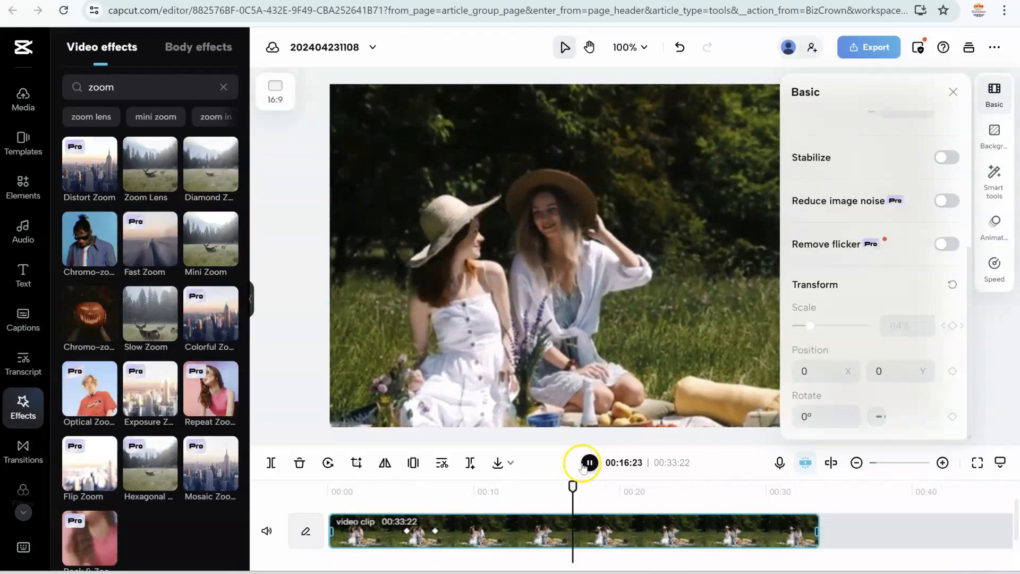
key("space")
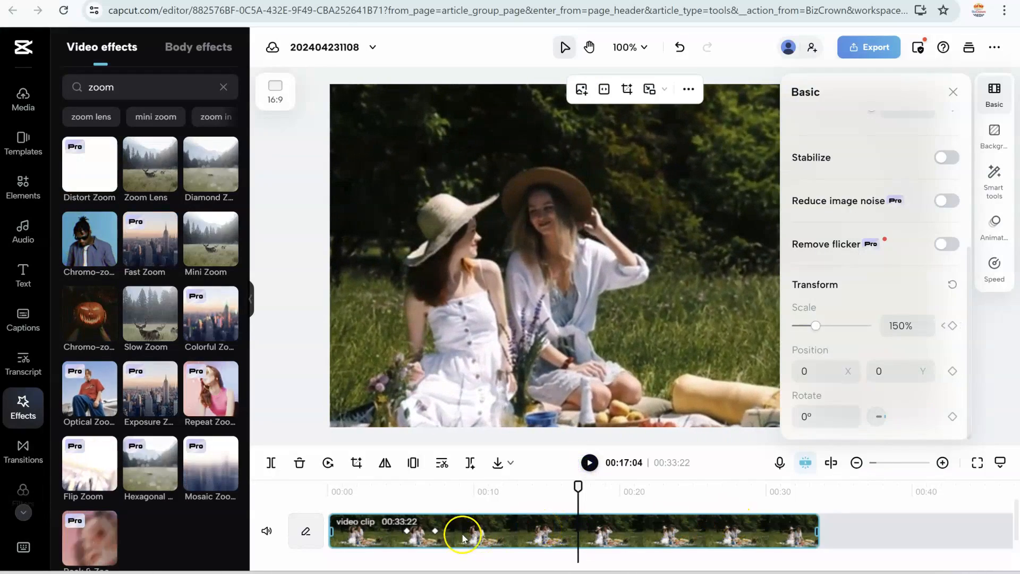
left_click(408, 501)
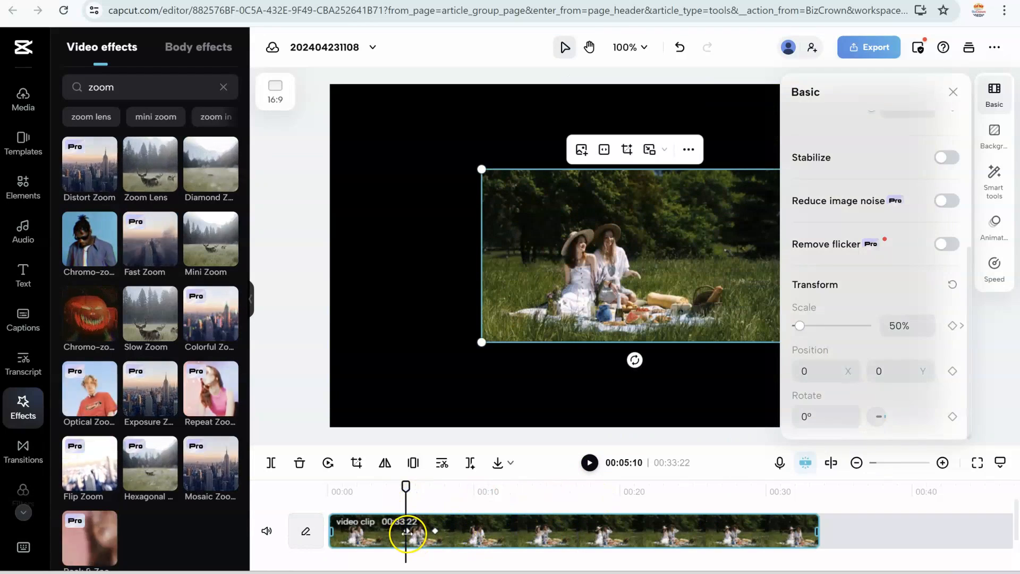